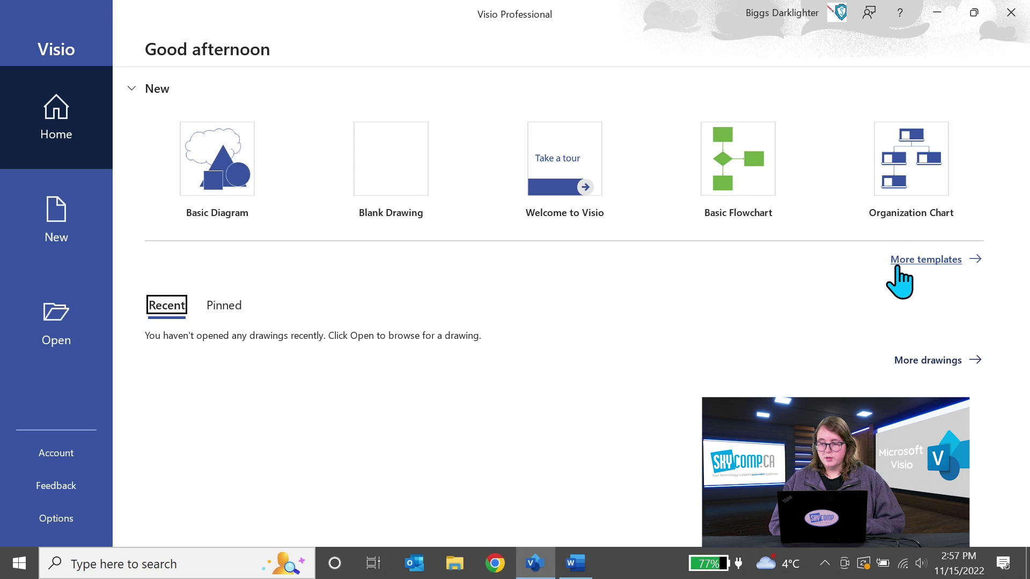
Step: Create a drawing from the Detailed Network Diagram template, using its sample with the star-shaped group of computers and US Units
click(900, 260)
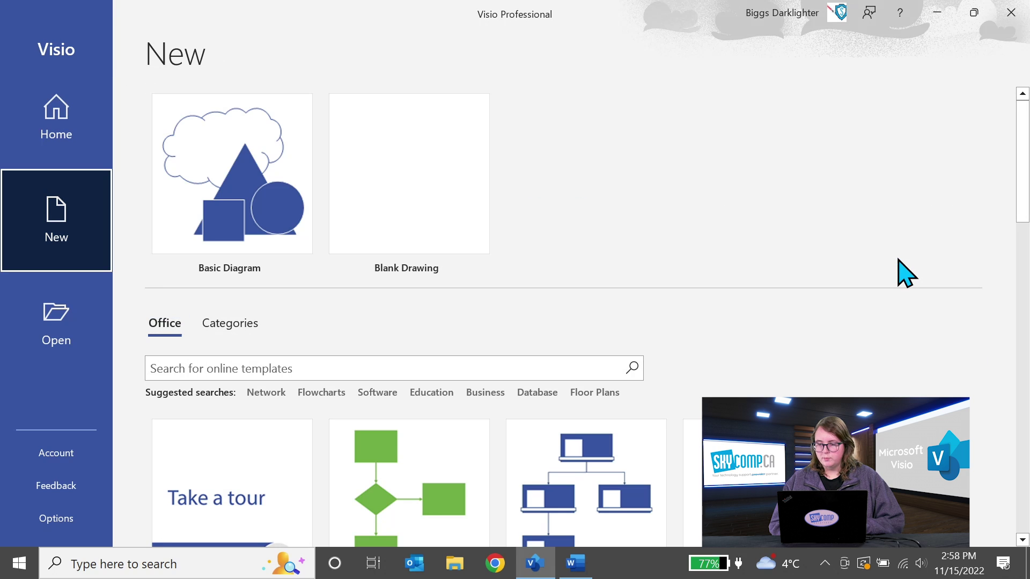
scroll(798, 290, down, 2)
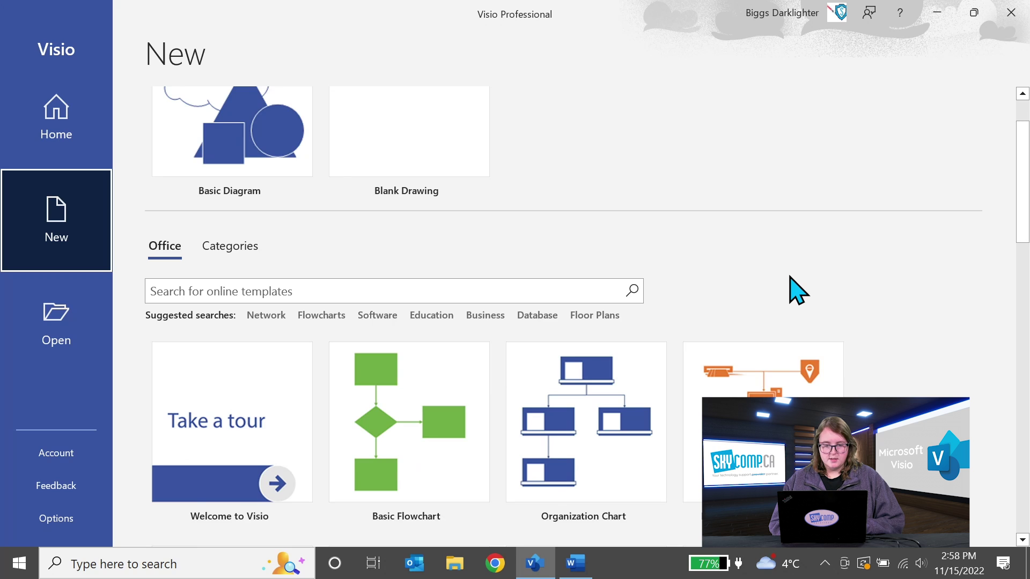
scroll(797, 290, down, 8)
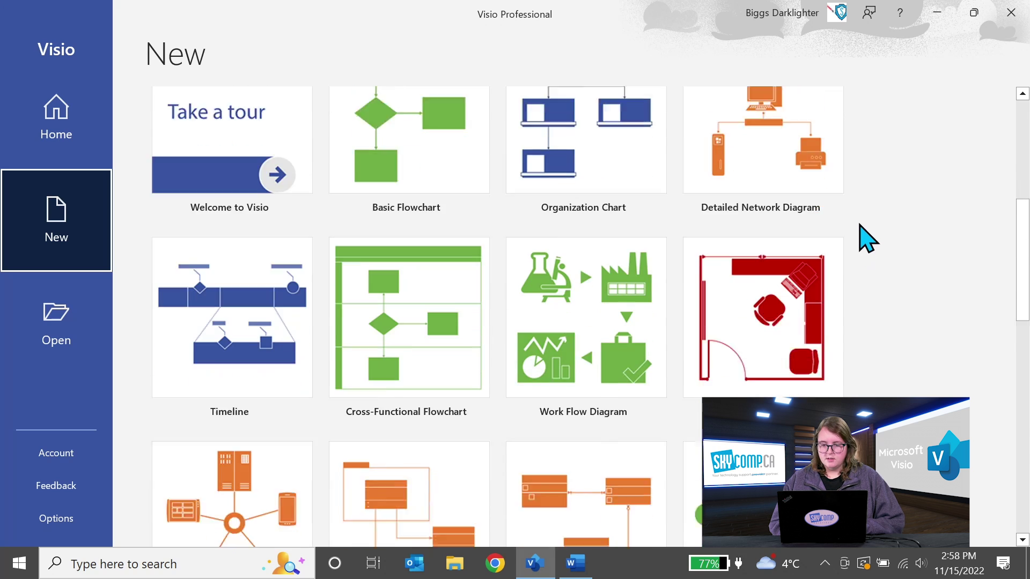
scroll(867, 238, down, 8)
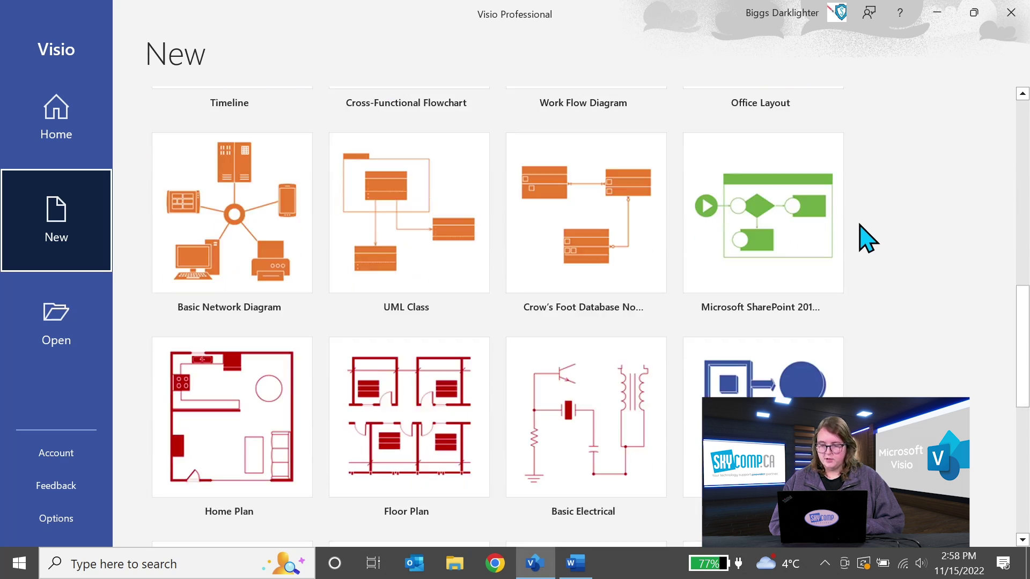
scroll(892, 266, up, 2)
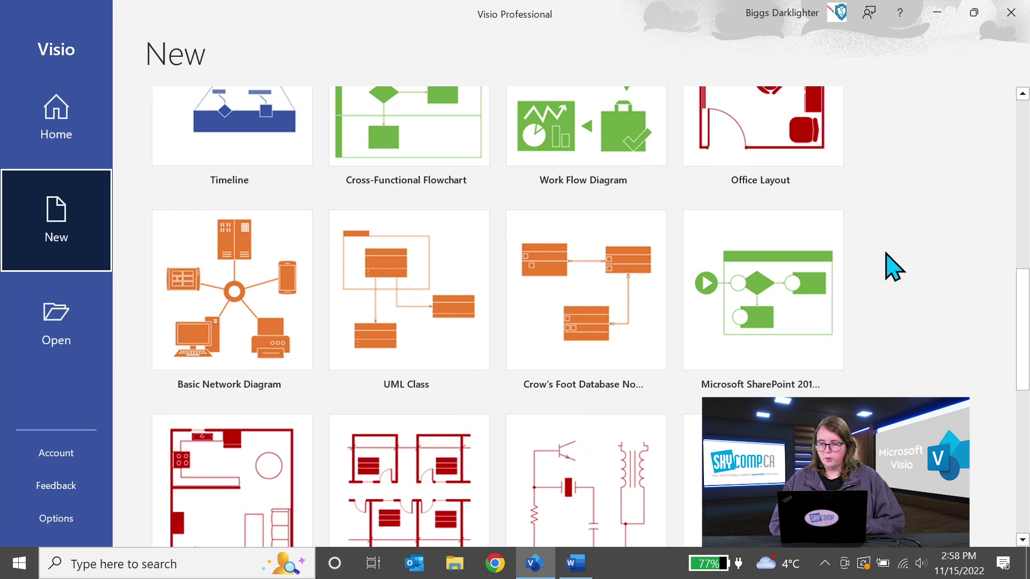
scroll(893, 266, up, 3)
scroll(893, 267, up, 11)
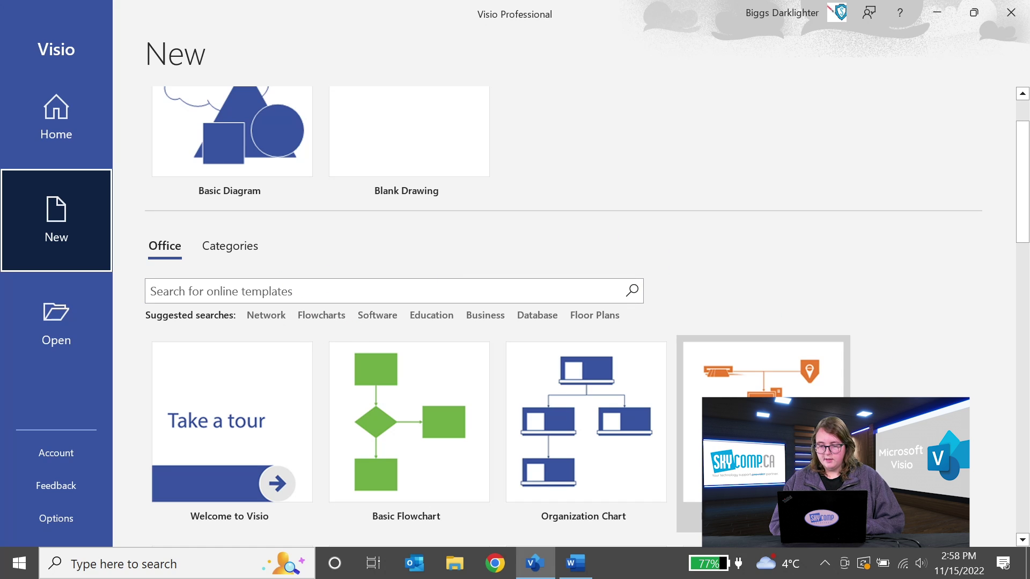
click(761, 370)
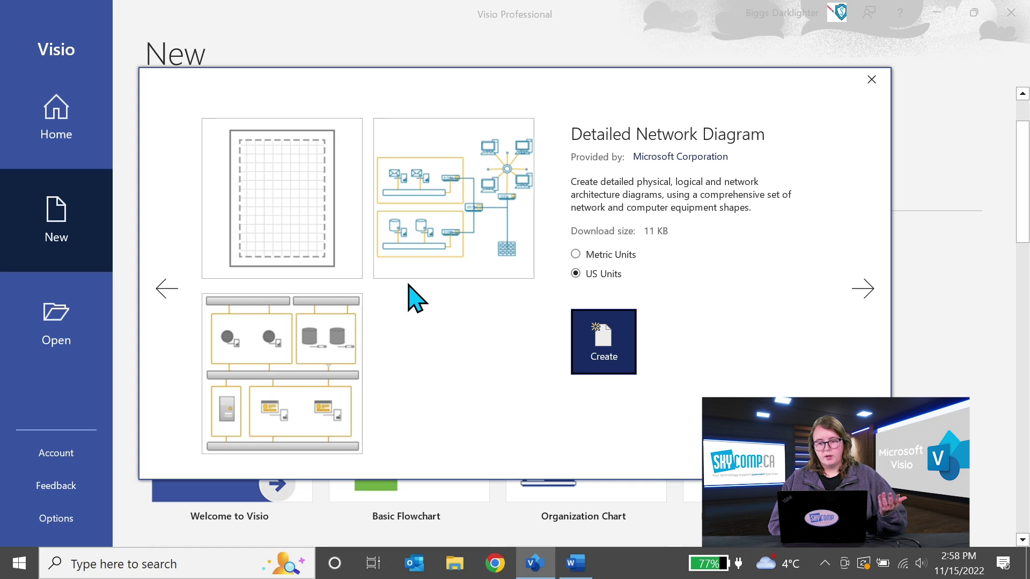
click(463, 252)
click(624, 379)
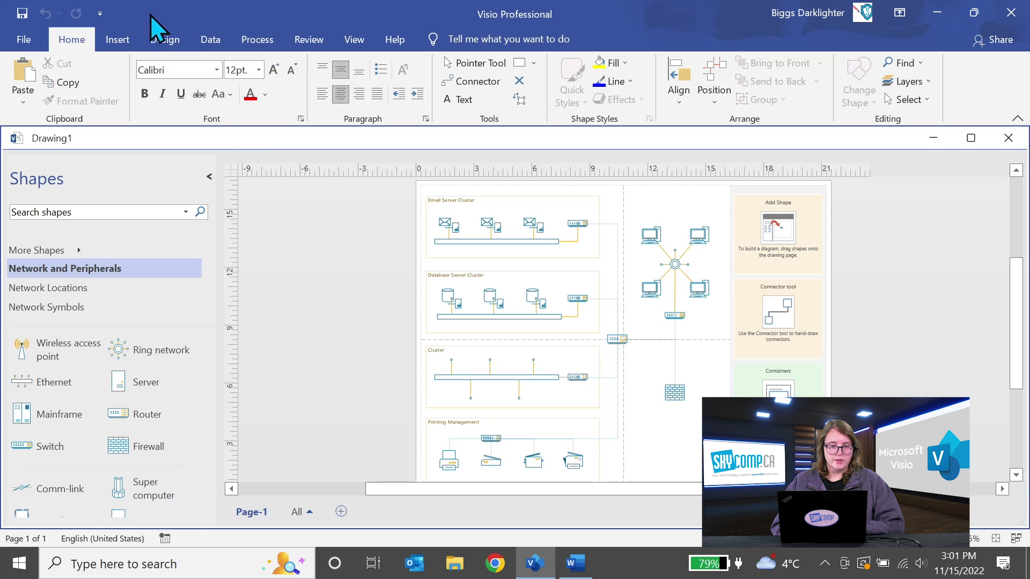
Step: Review the page orientation and size options, and turn off Auto Size for the page
click(164, 43)
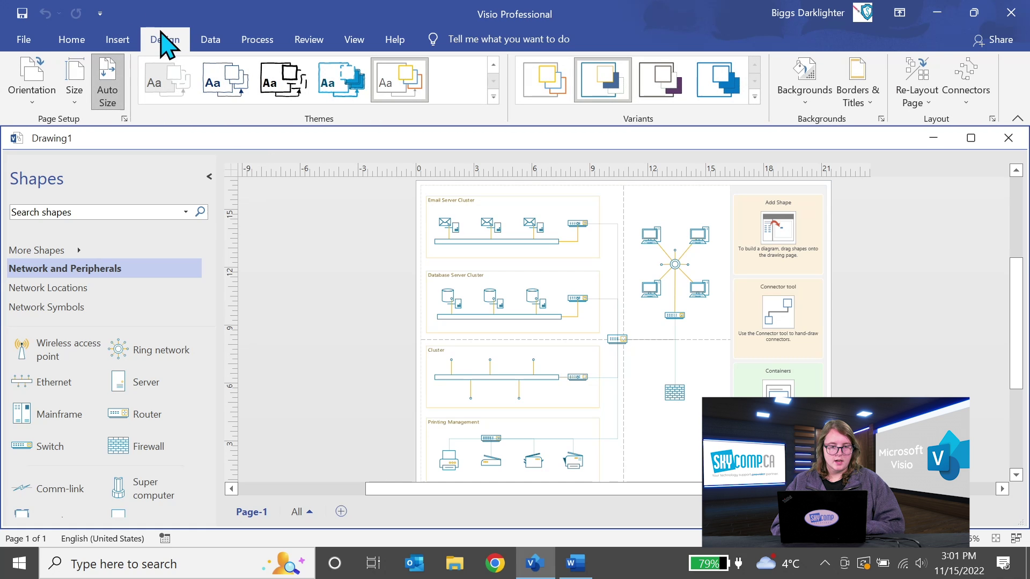
click(37, 102)
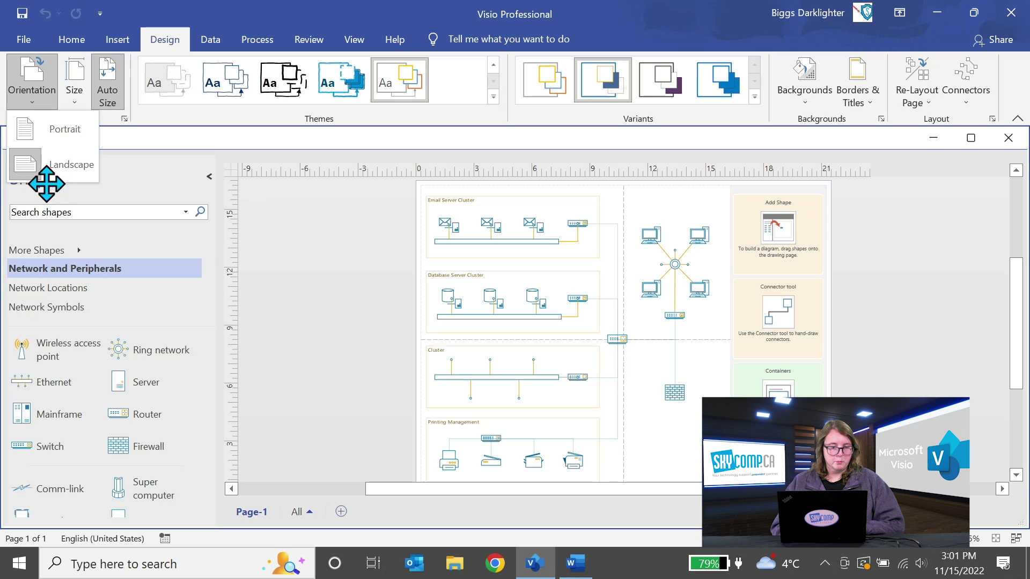
click(74, 99)
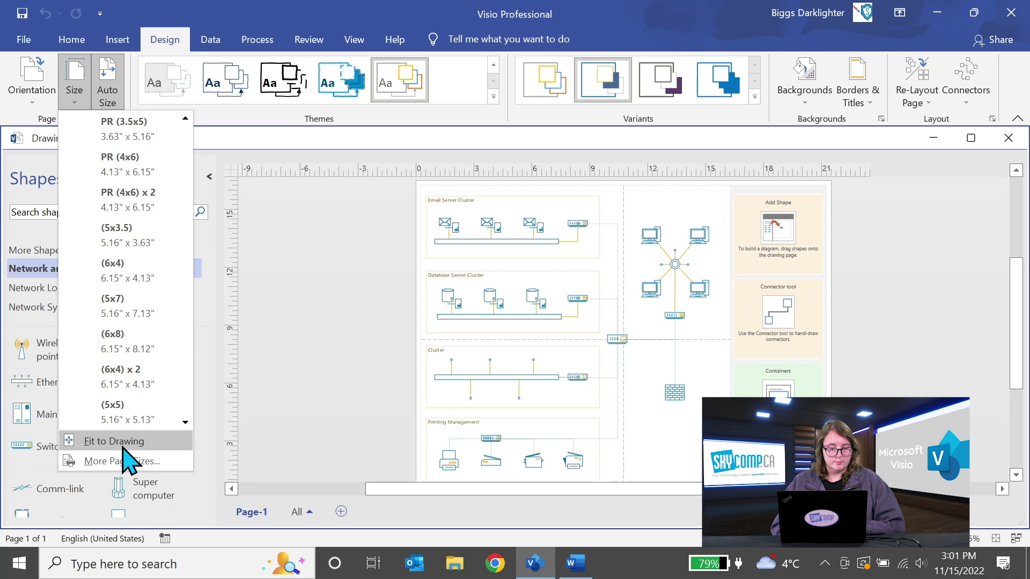
click(112, 101)
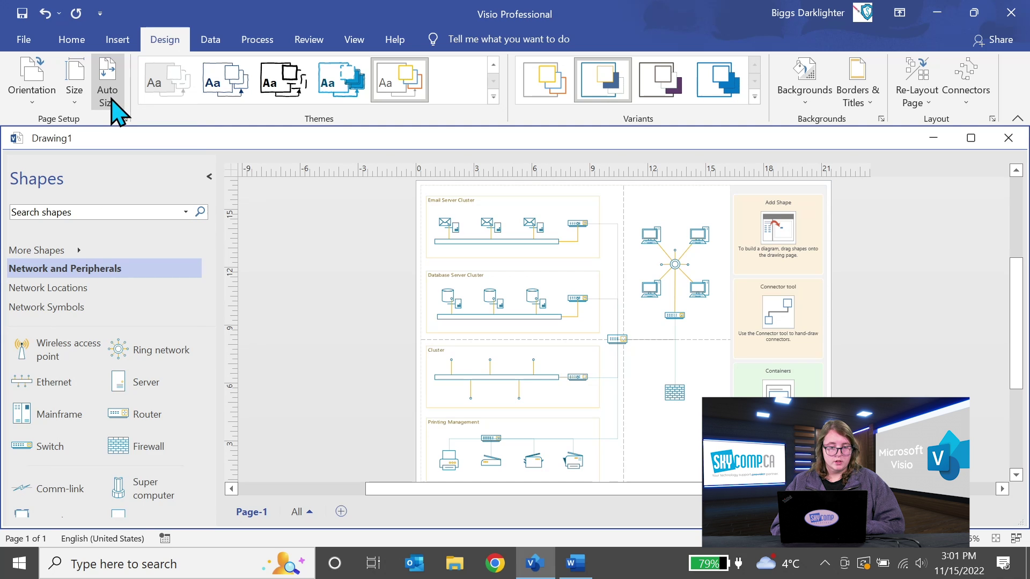
click(78, 88)
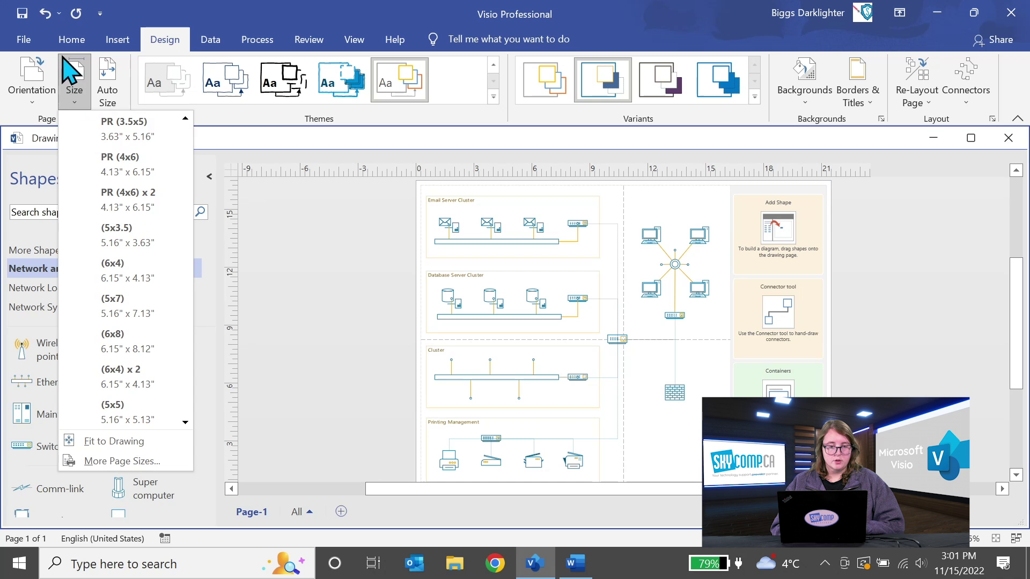
click(283, 1)
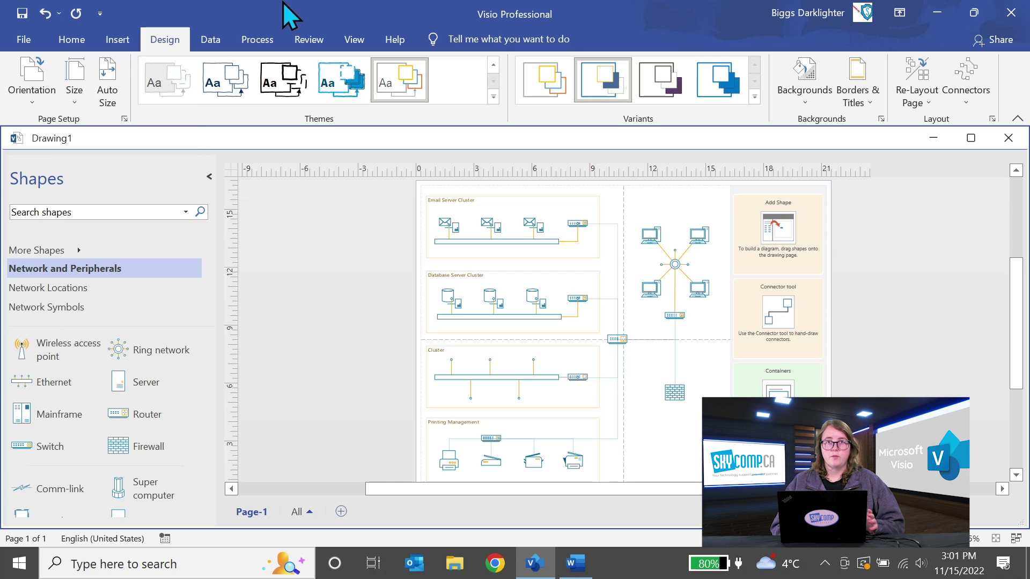
Step: Add a Web server shape from the Rack Mounted Servers stencil and centre it below the firewall
click(76, 39)
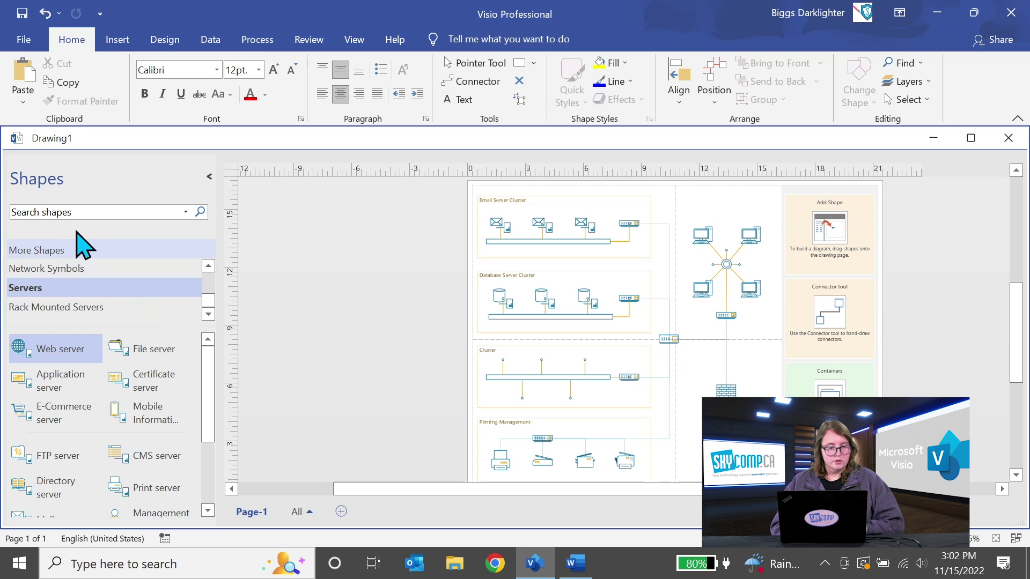
click(96, 271)
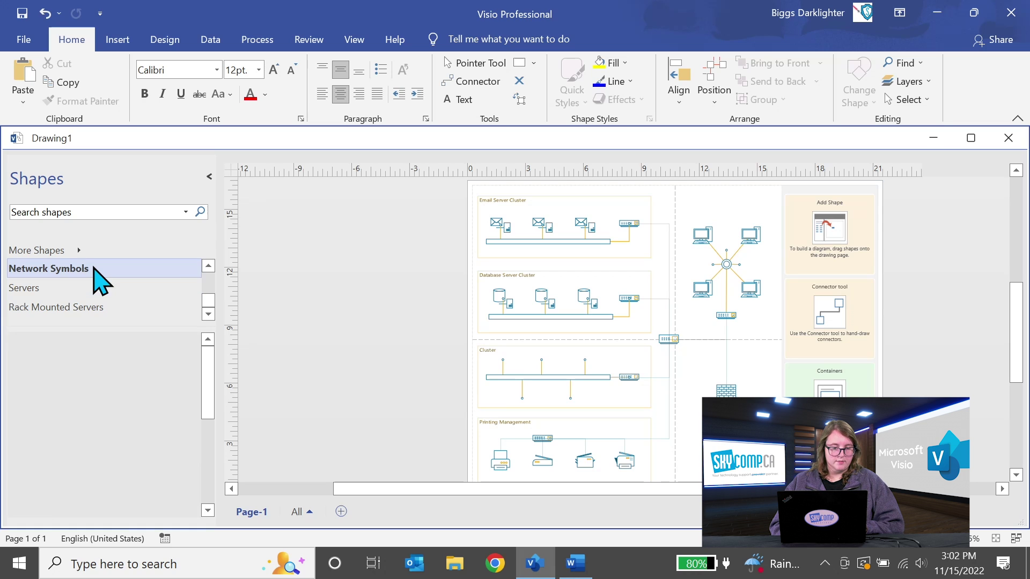
click(94, 308)
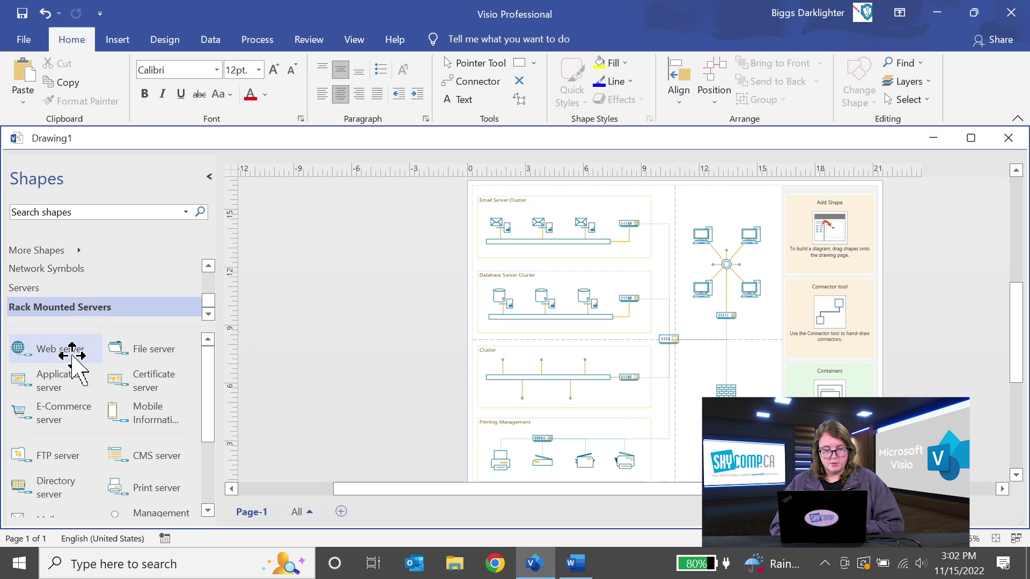
drag(125, 349, 622, 386)
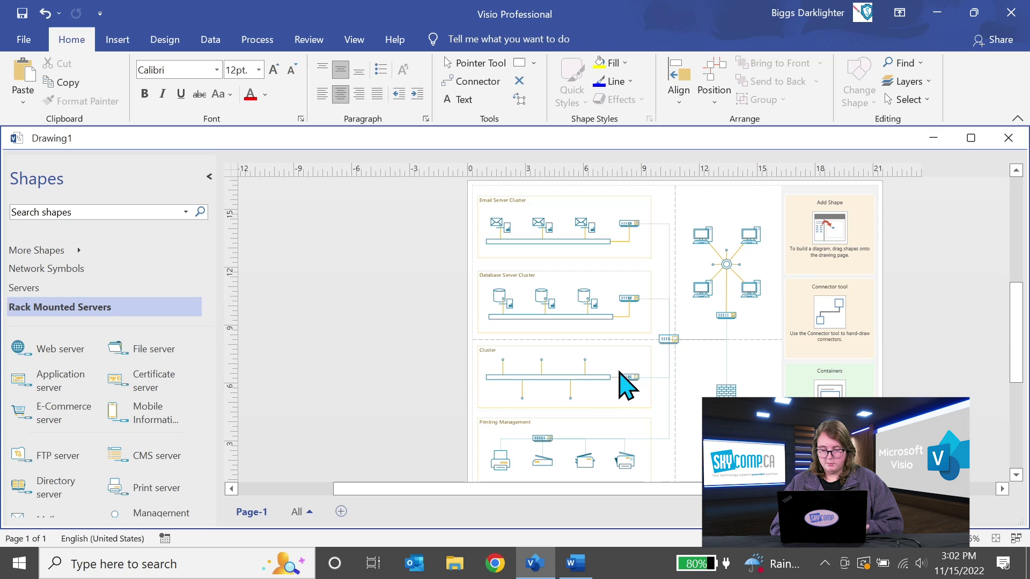
ctrl+scroll(622, 386, up, 2)
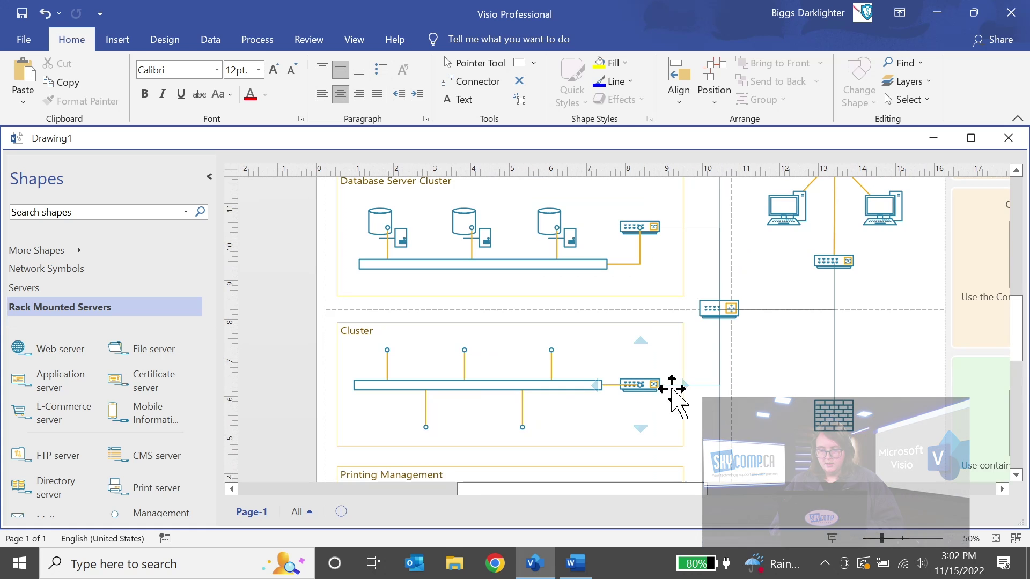
scroll(819, 409, down, 10)
scroll(819, 410, up, 8)
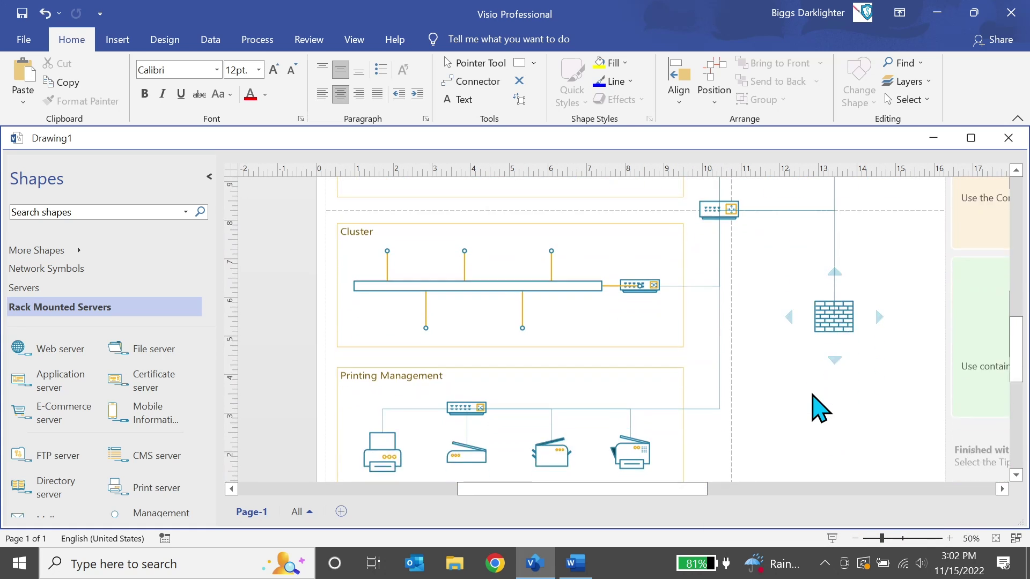
drag(75, 354, 764, 325)
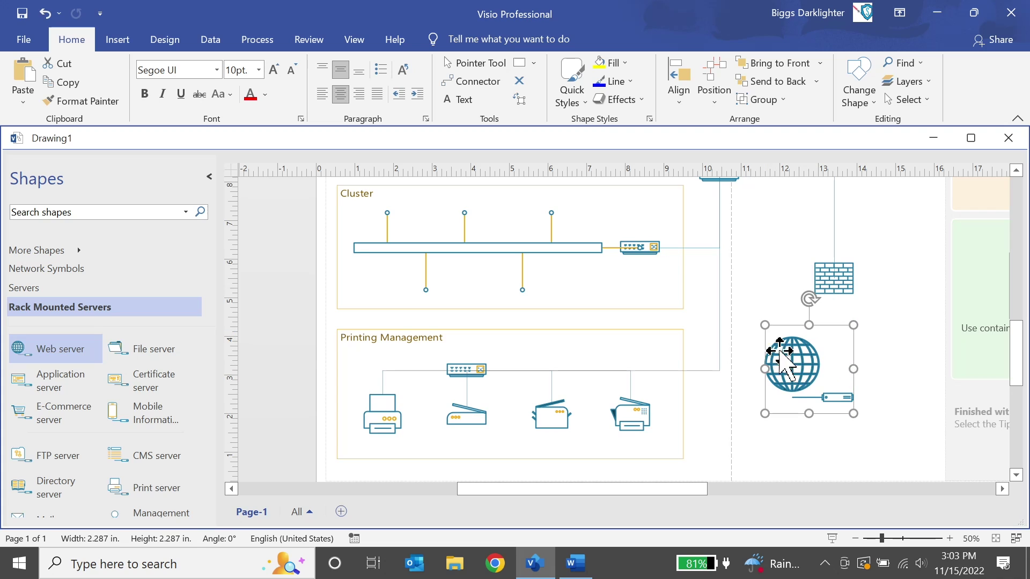
drag(798, 368, 822, 369)
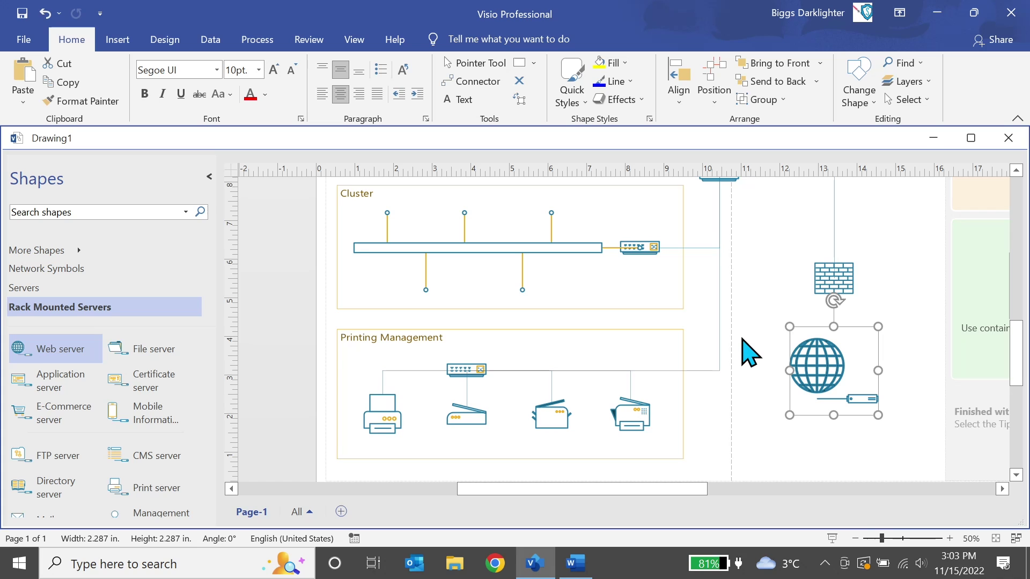
ctrl+scroll(844, 363, down, 2)
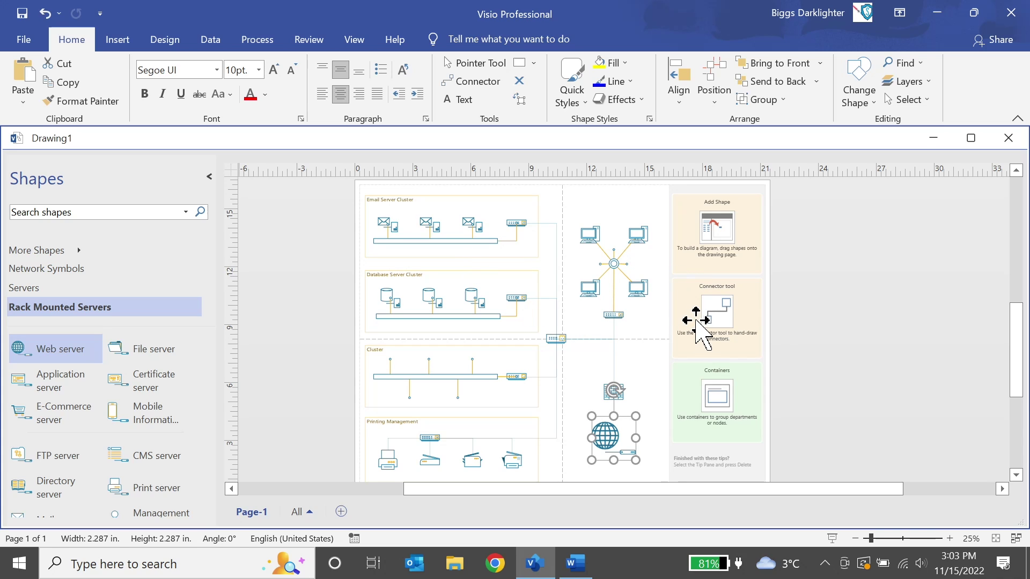
Step: Label the lower-right computer connected to the ring network "computer"
click(614, 262)
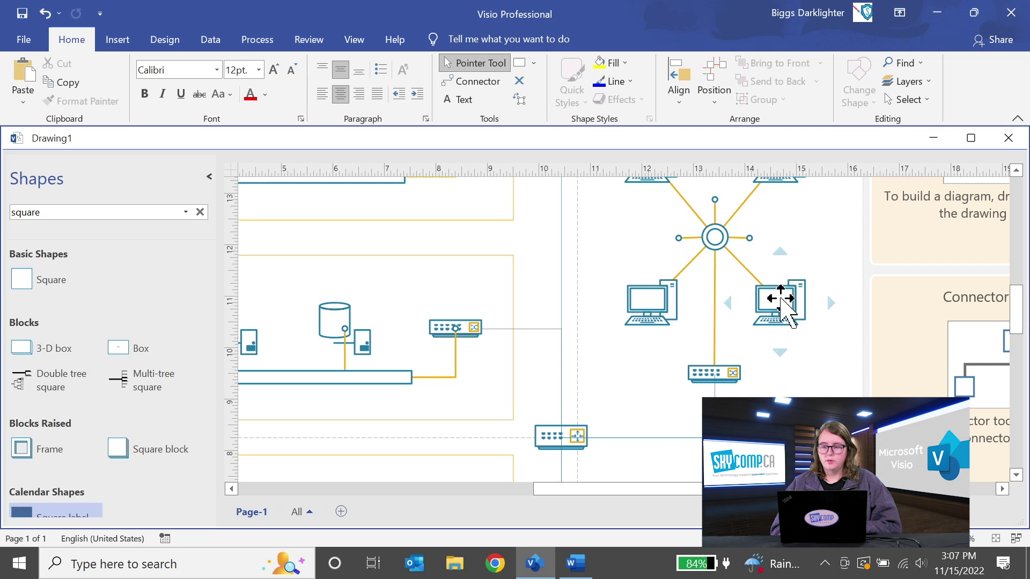
click(772, 310)
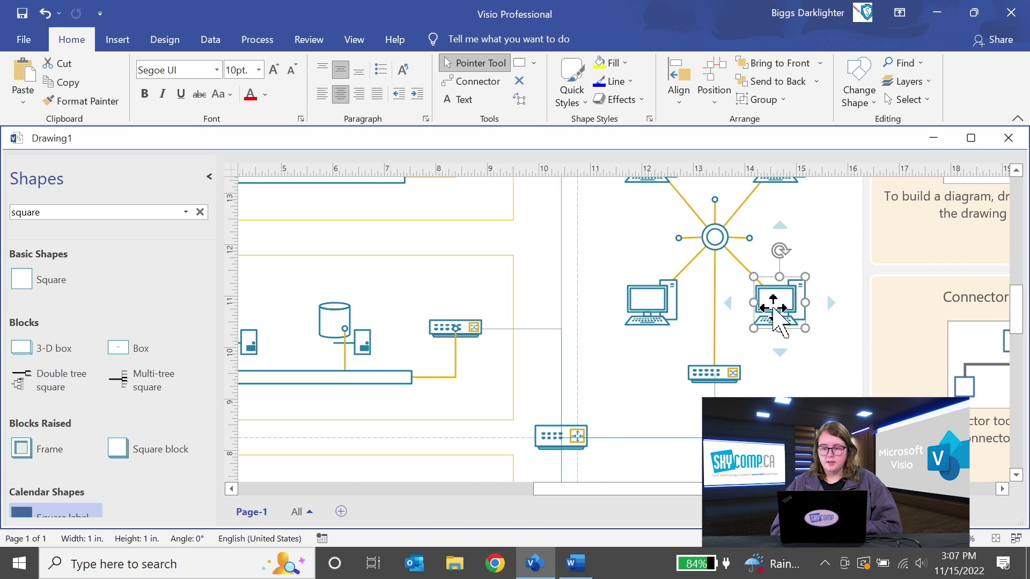
double_click(772, 310)
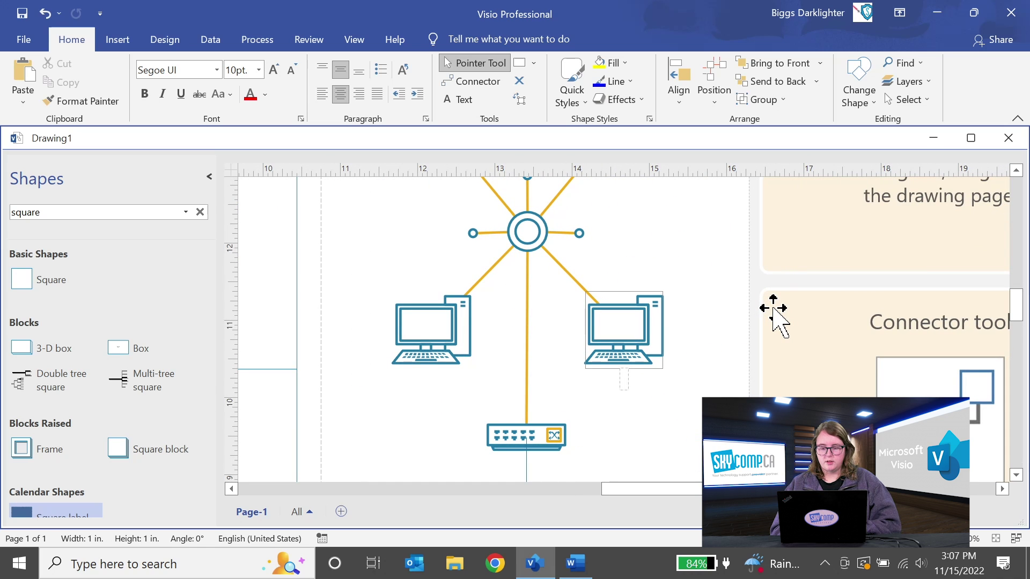
text(Compute)
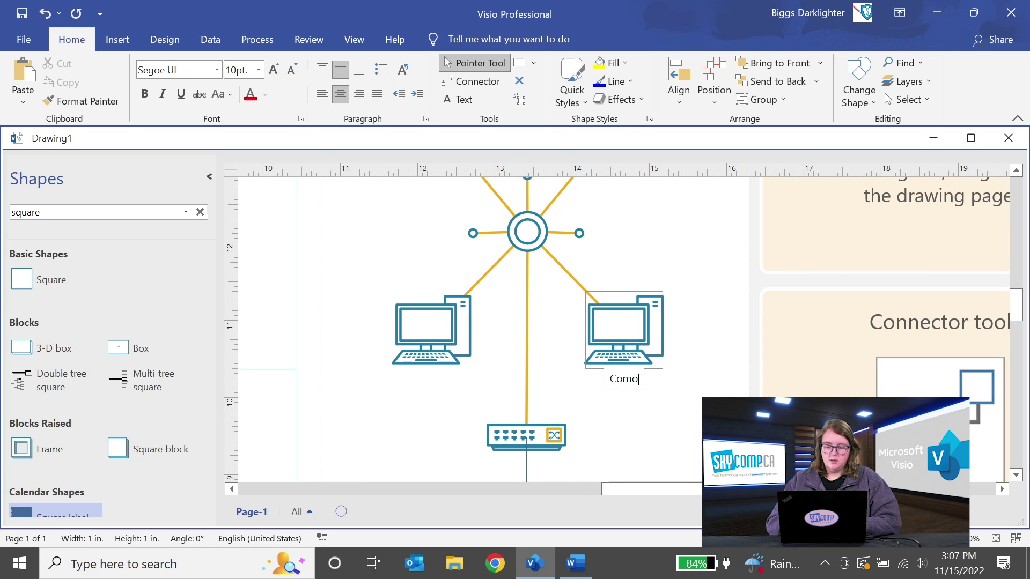
text(computer)
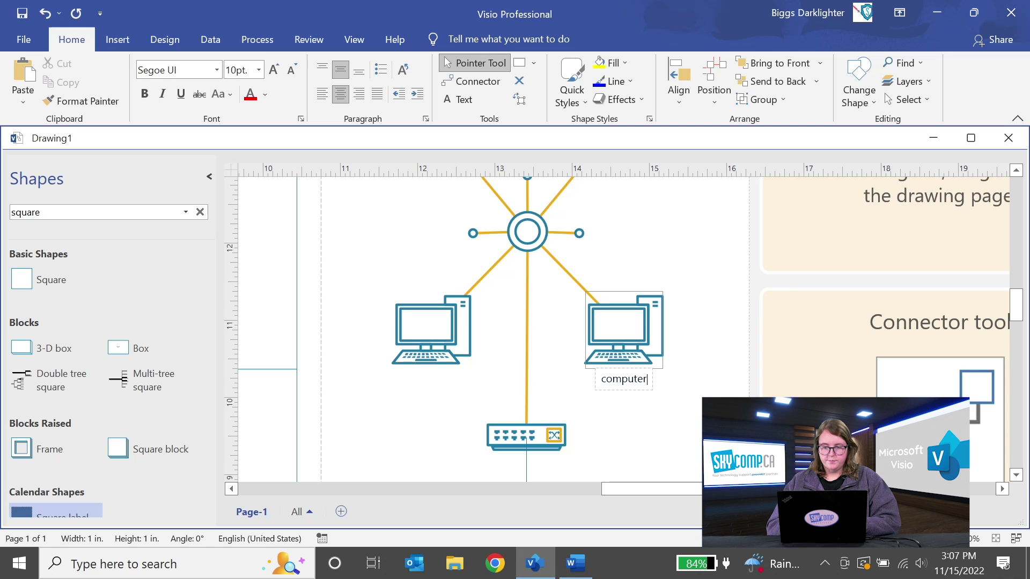
click(659, 452)
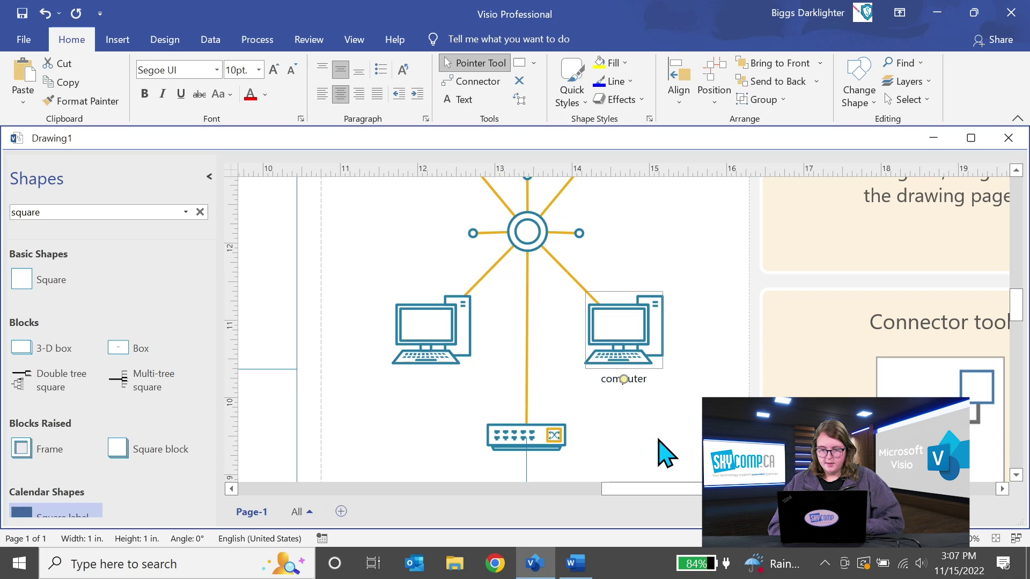
Step: Add the text "Connect to web server" to the connector between the firewall and the web server
scroll(696, 368, down, 2)
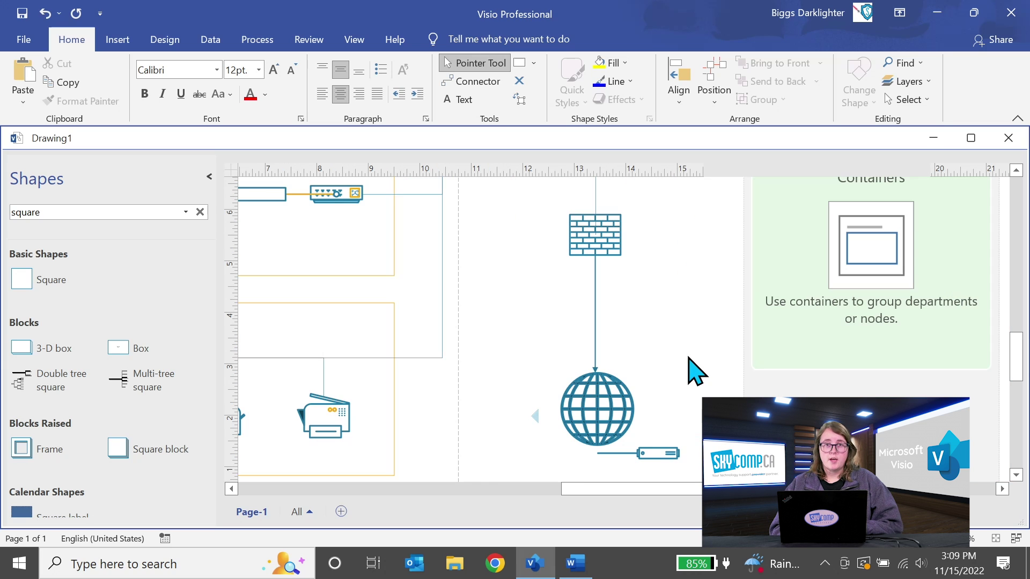
click(596, 311)
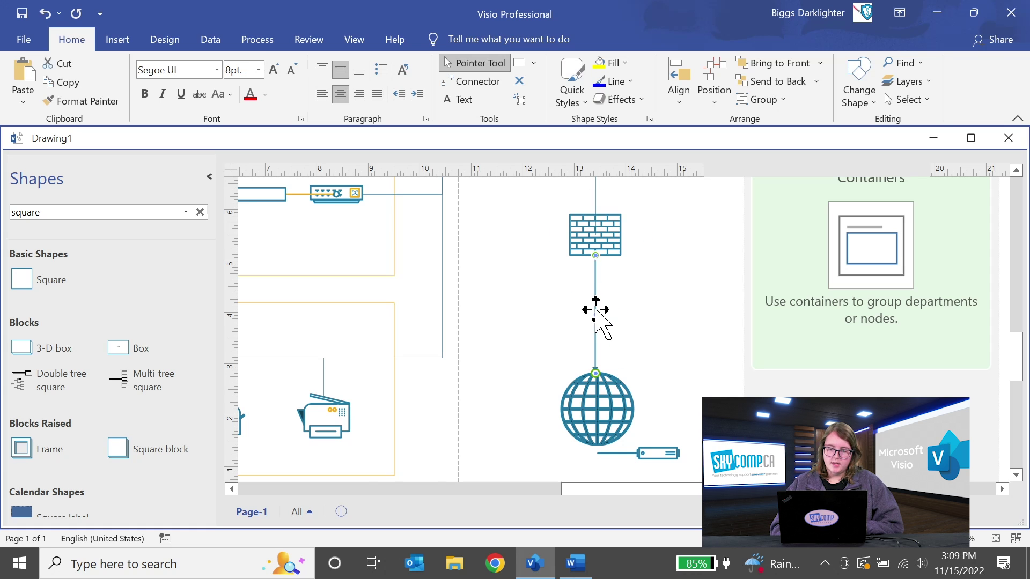
ctrl+scroll(596, 314, up, 2)
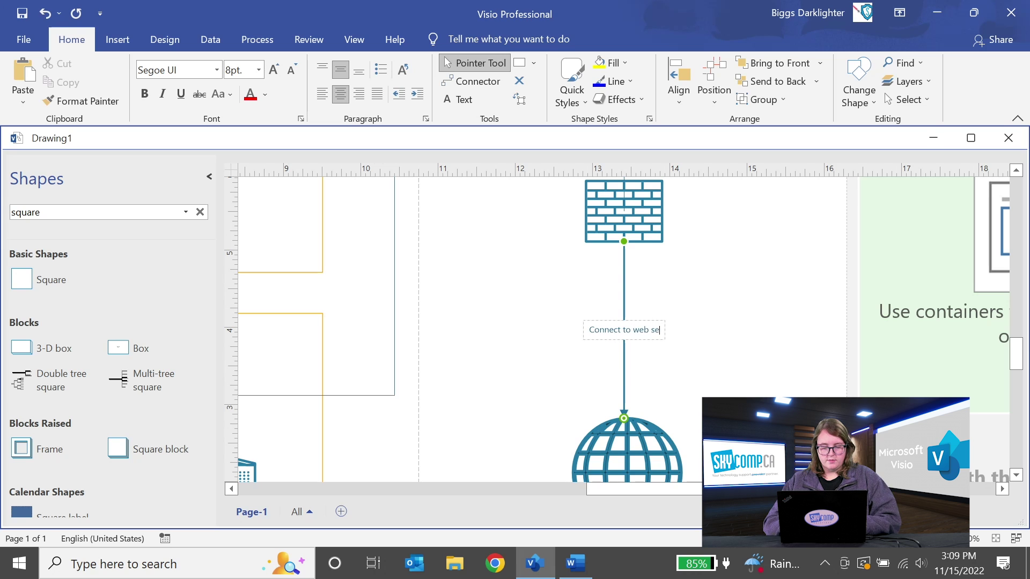
click(758, 374)
Step: Move the connector's text label down along the line to just above the web server globe
scroll(758, 374, down, 2)
click(606, 315)
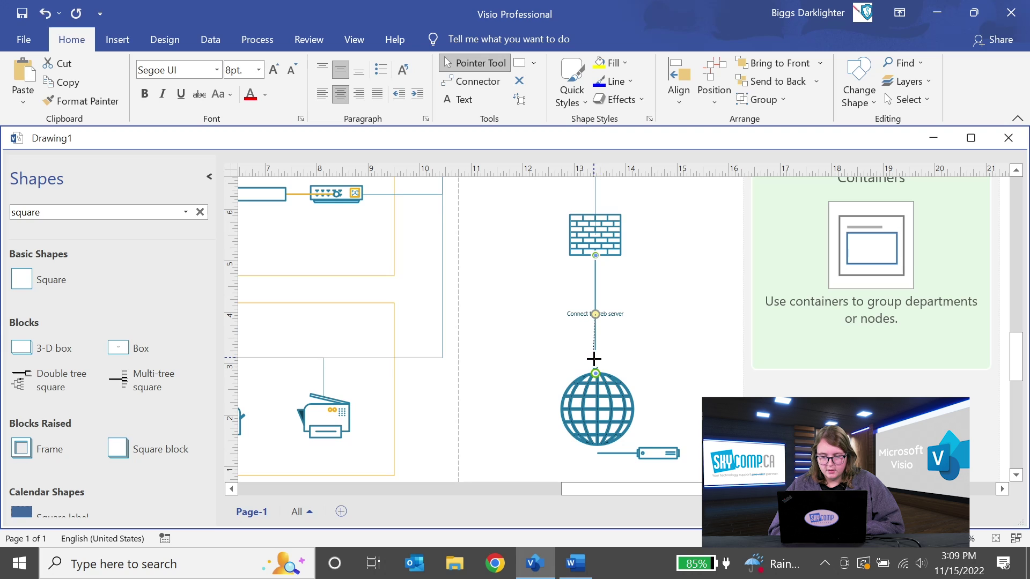
drag(595, 352, 595, 351)
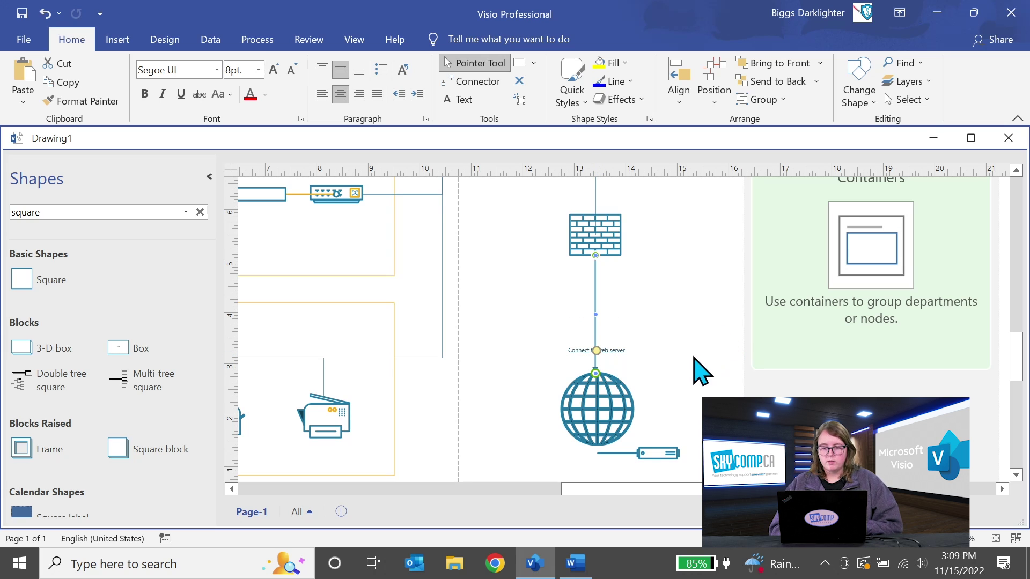
scroll(671, 337, up, 2)
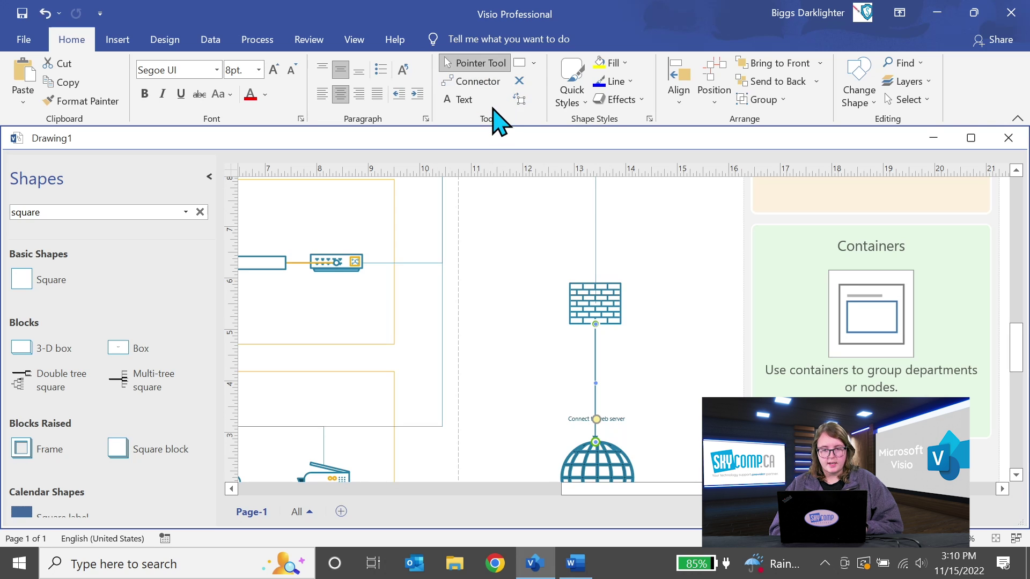
Step: Draw a horizontal connector from the middle of the firewall's right side to the dashed line beside the tip pane
click(534, 63)
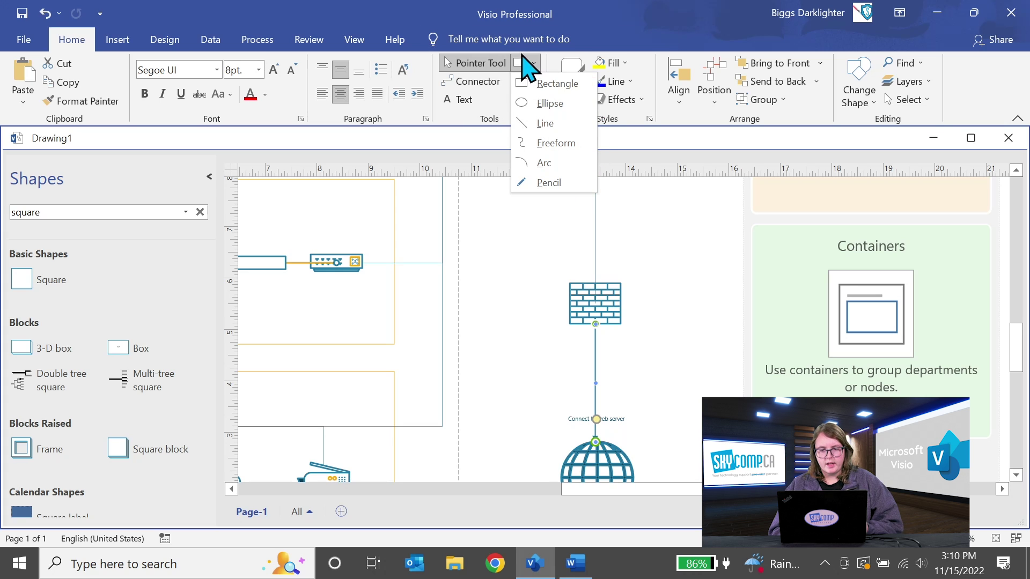
click(486, 85)
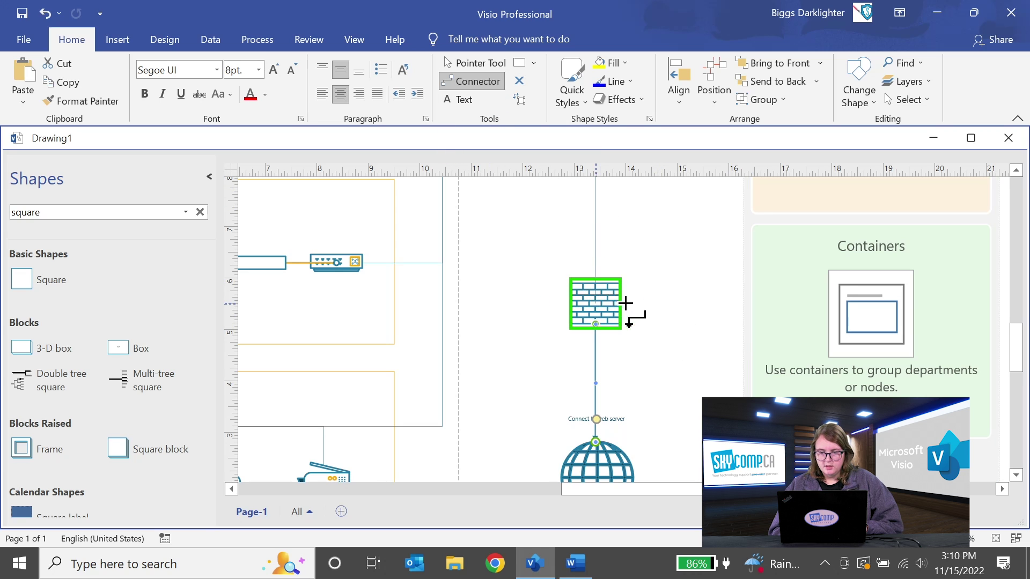
drag(622, 306, 742, 305)
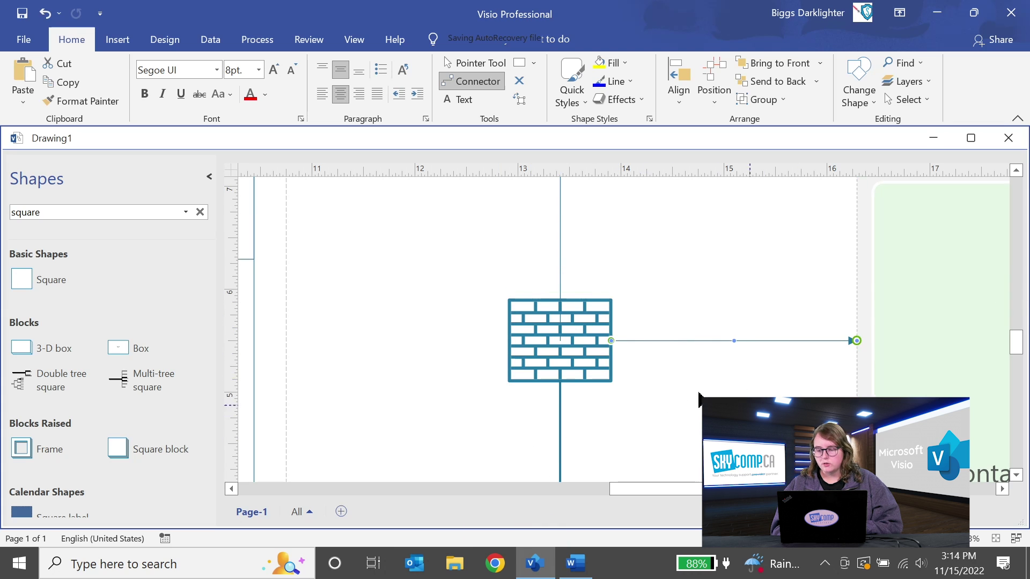
click(618, 375)
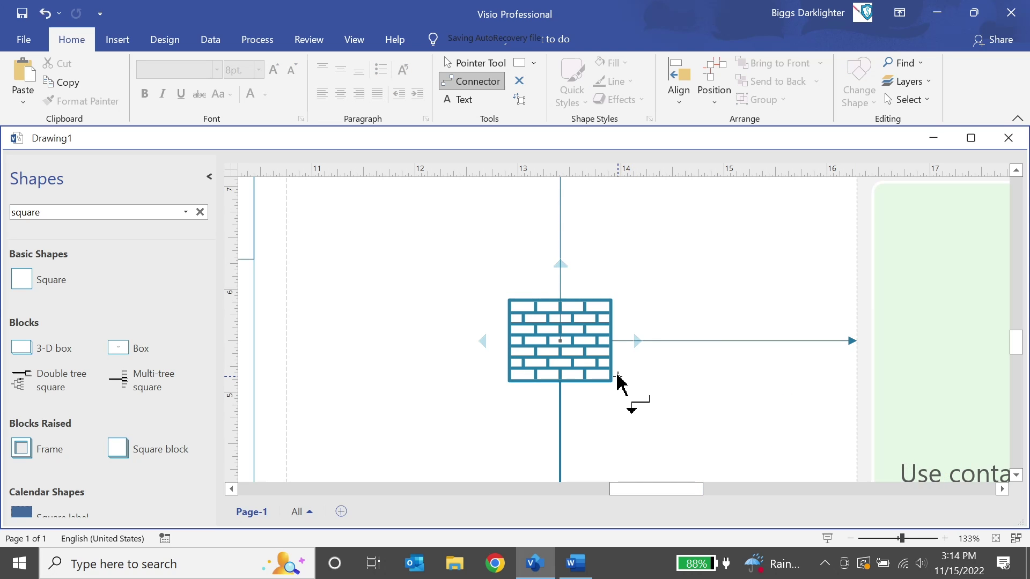
drag(612, 363, 854, 442)
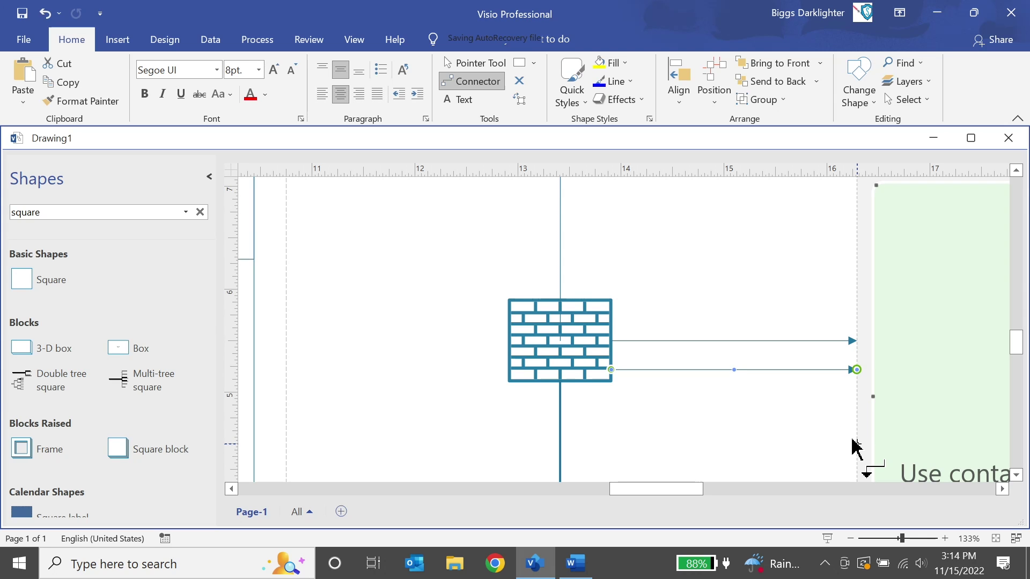
key(Delete)
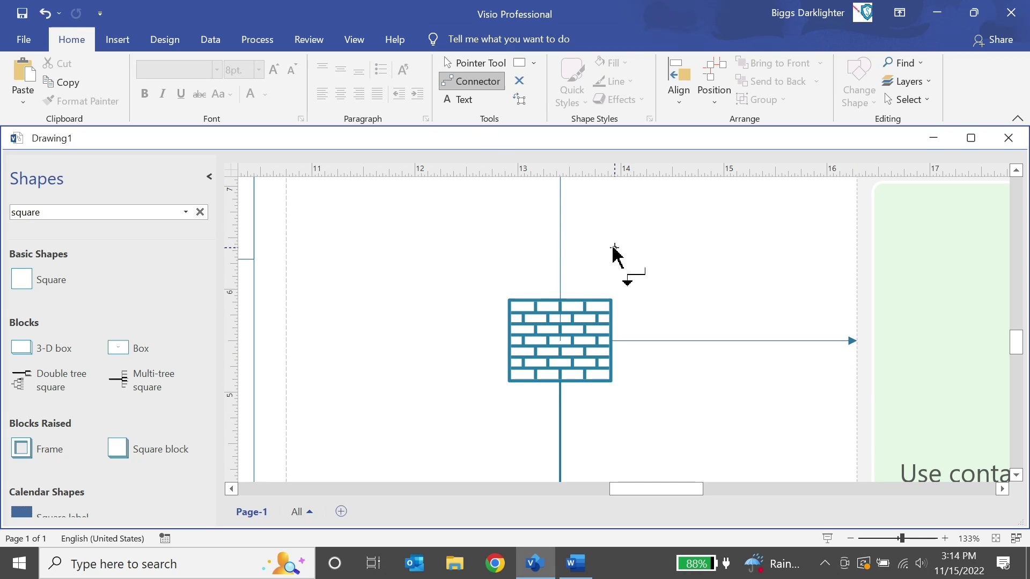
Step: Delete the horizontal connector and add connection points on the firewall's right edge
click(587, 298)
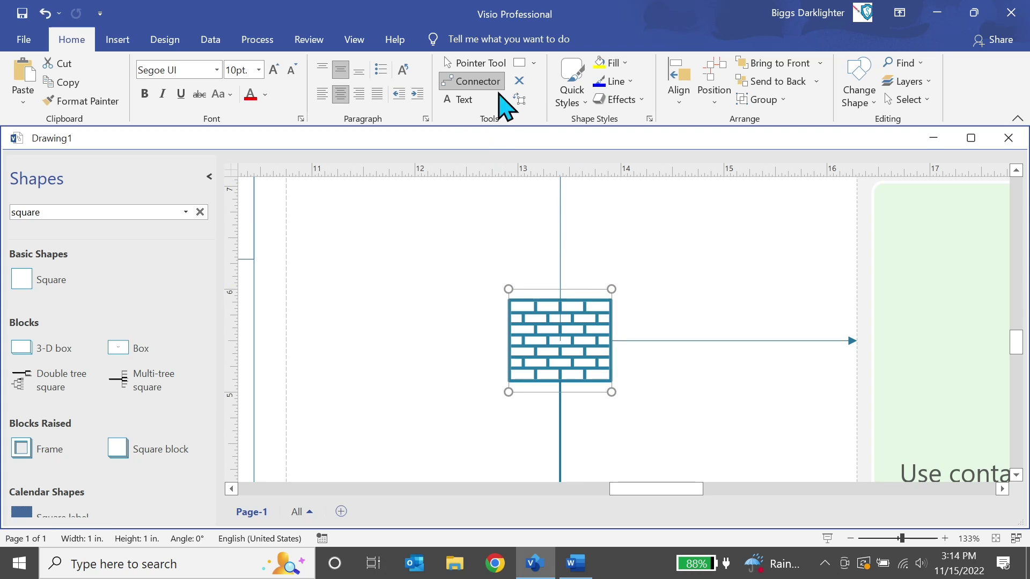
click(517, 80)
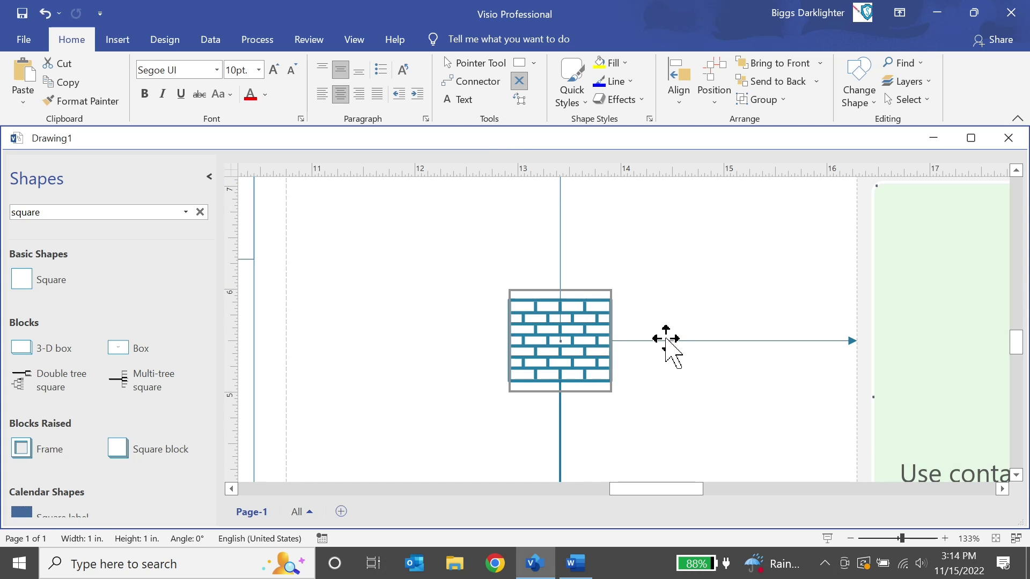
click(665, 340)
key(Delete)
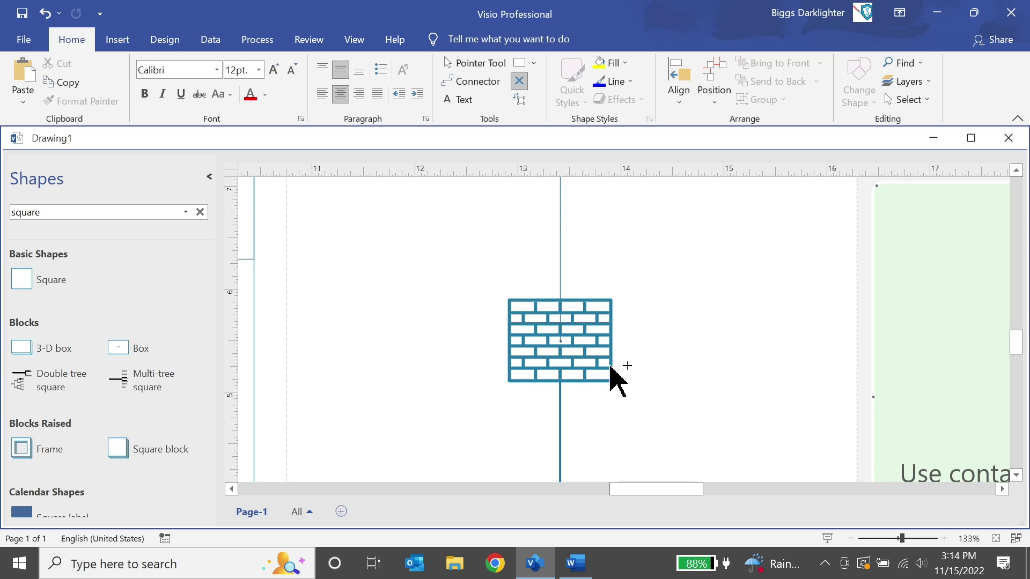
click(610, 368)
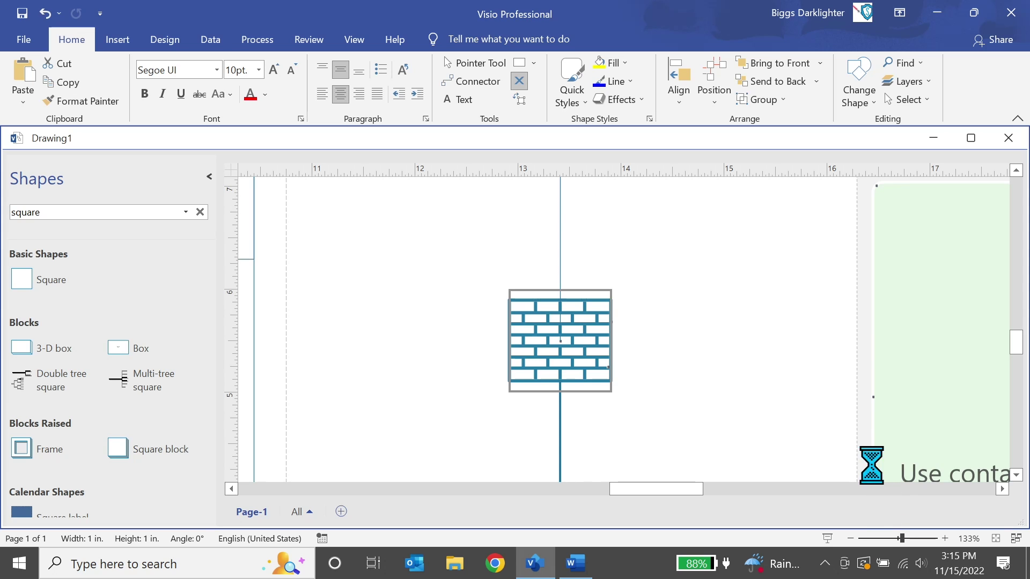
Step: Connect the firewall's upper-right connection point to the Containers tip panel and shift the connector's vertical bend close to the panel
click(498, 86)
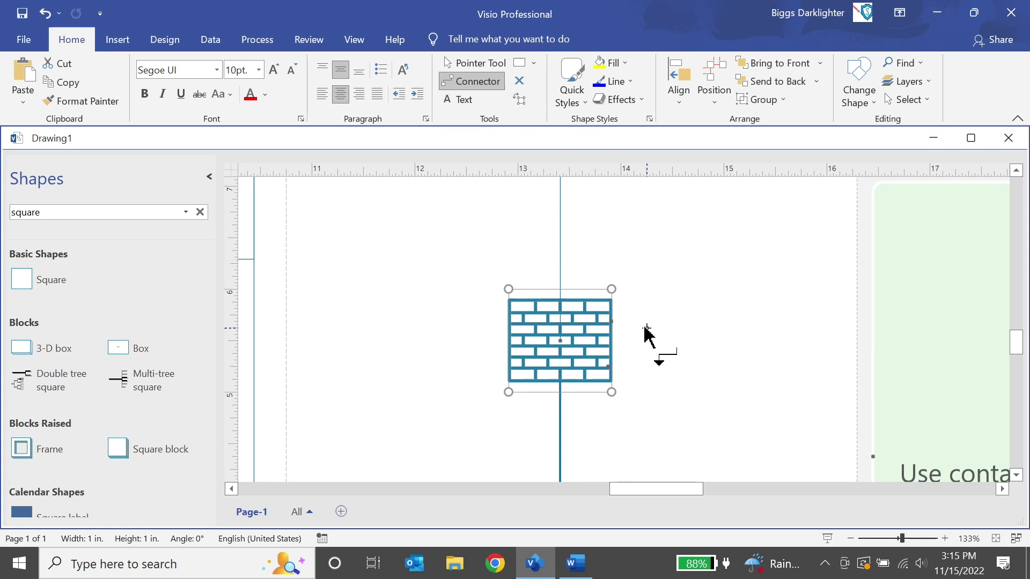
drag(614, 323, 870, 379)
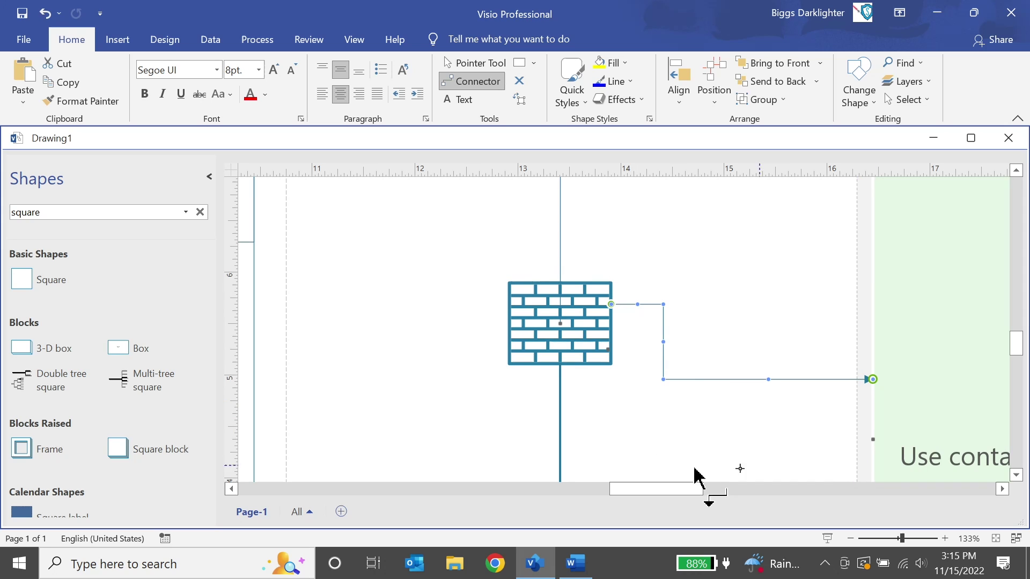
drag(771, 379, 768, 320)
drag(769, 306, 769, 305)
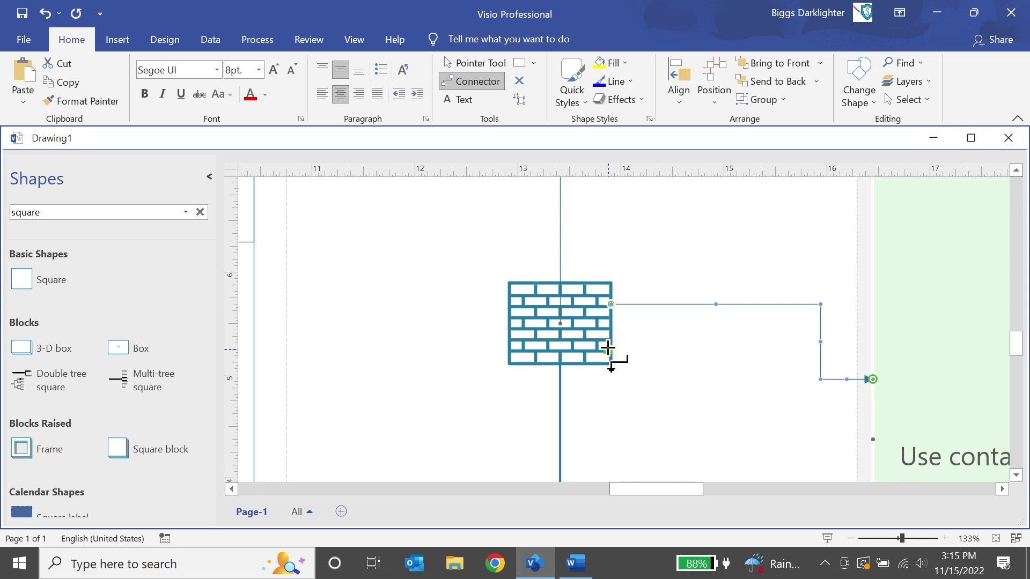
Step: Connect the firewall's lower-right connection point to the lower point on the Containers tip panel, routing its vertical segment between them
drag(876, 442, 876, 440)
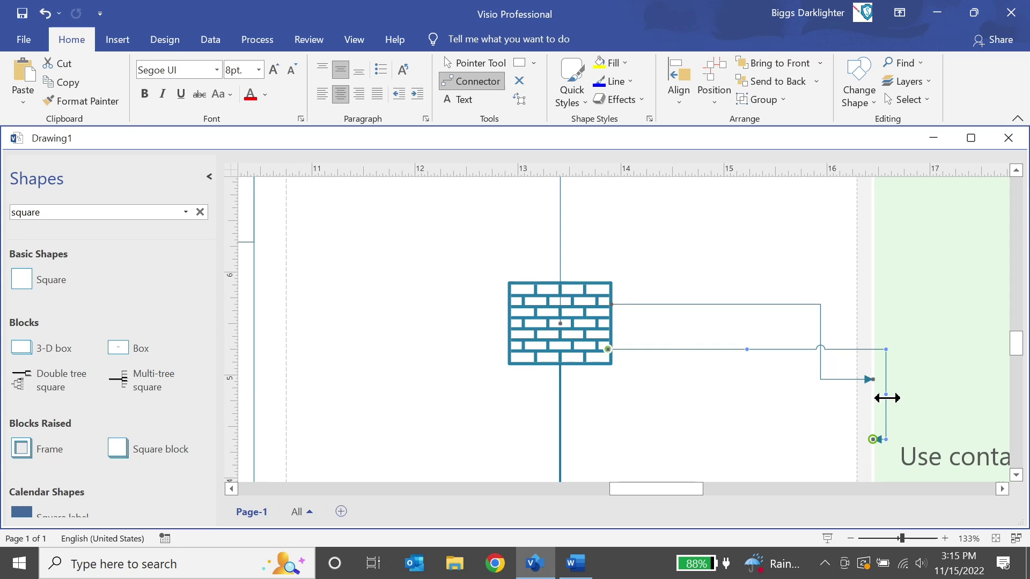
drag(741, 408, 737, 411)
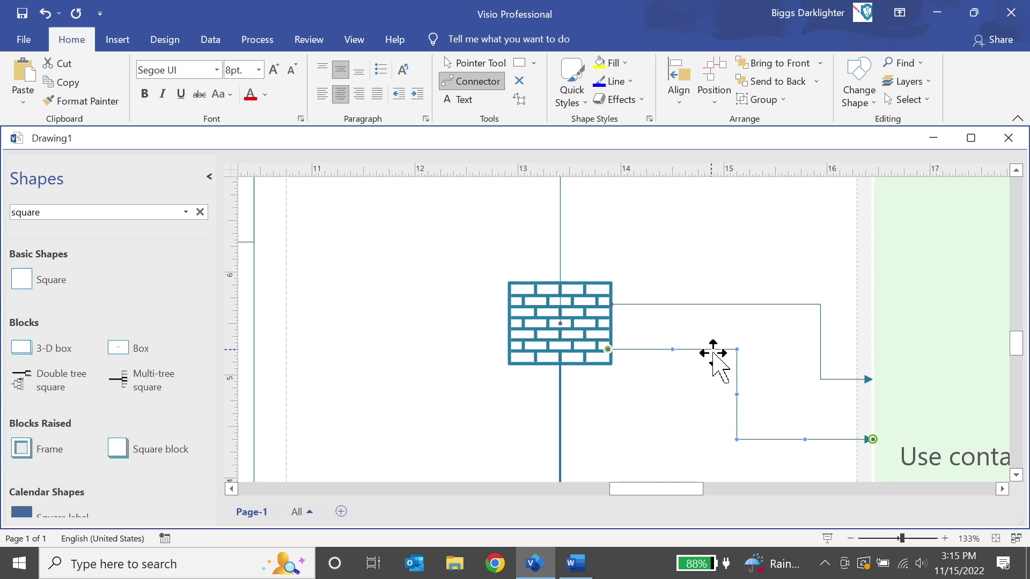
key(Escape)
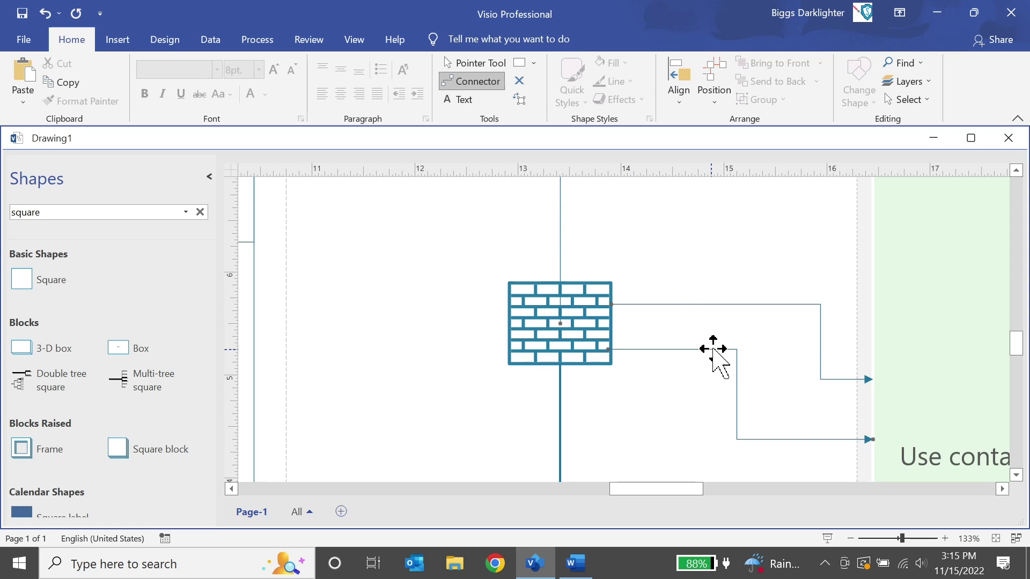
Step: Change the lower connector between the firewall and the tip panel to a straight connector
right_click(650, 350)
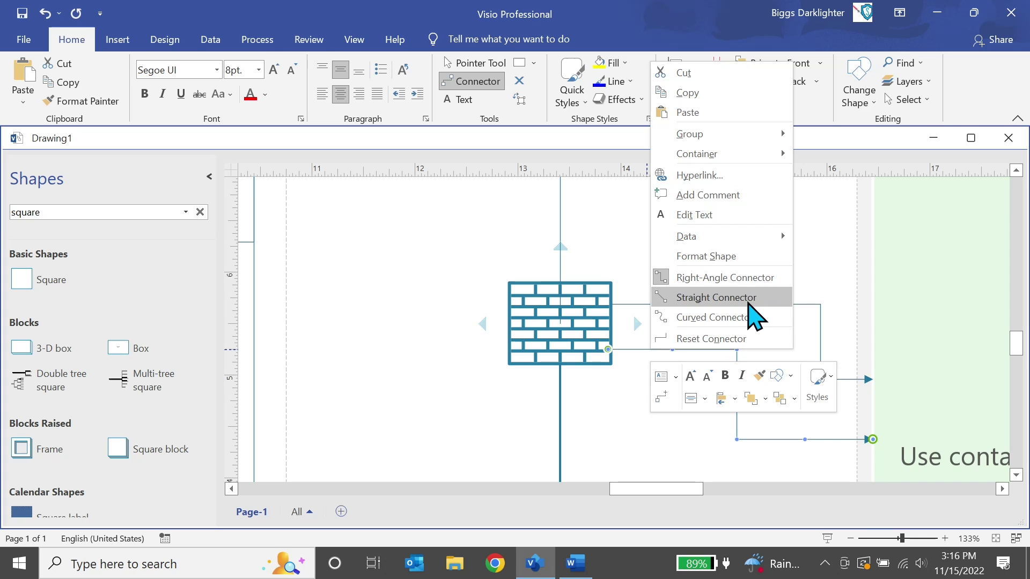
click(716, 298)
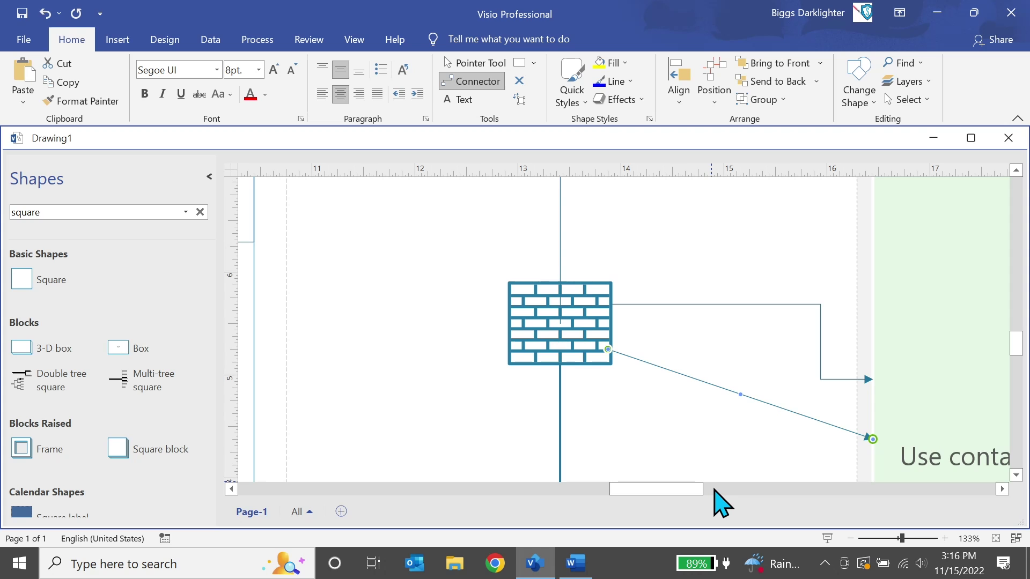
Step: Fill the two lower computers of the ring network with standard red
key(ctrl+1)
key(ctrl+shift+w)
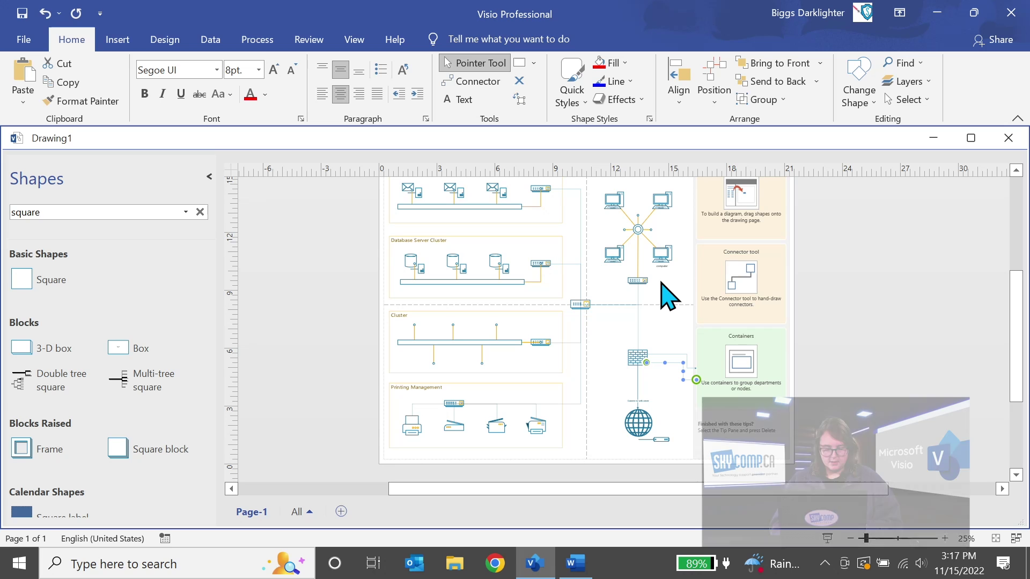
scroll(668, 295, up, 3)
scroll(666, 292, up, 1)
scroll(659, 287, down, 1)
drag(706, 262, 447, 404)
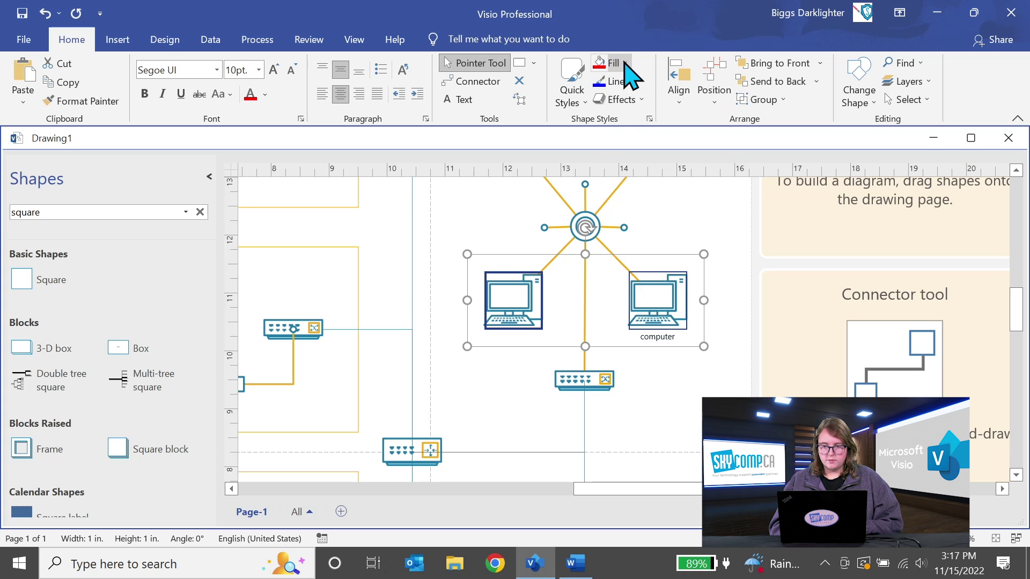
click(624, 64)
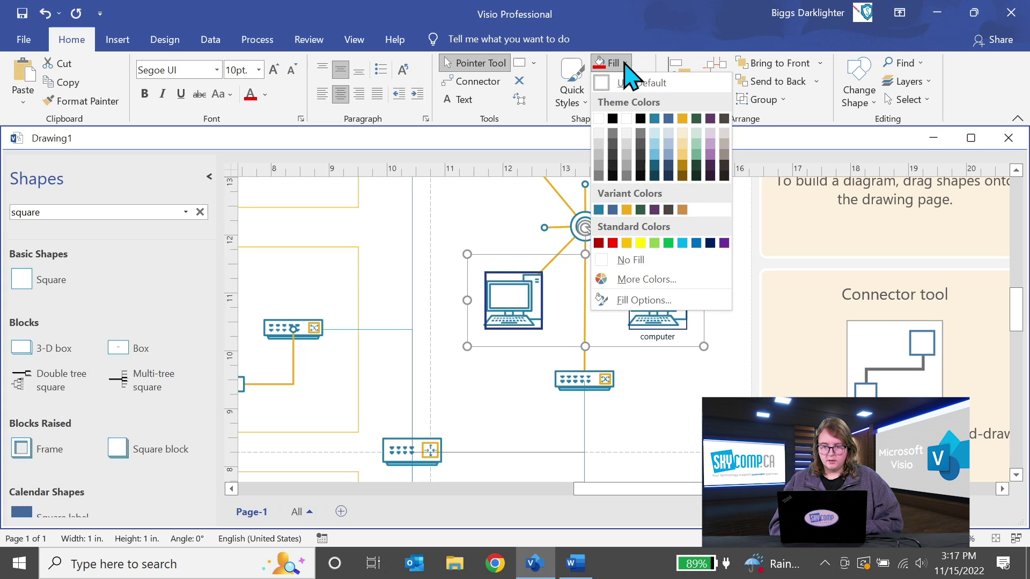
click(613, 244)
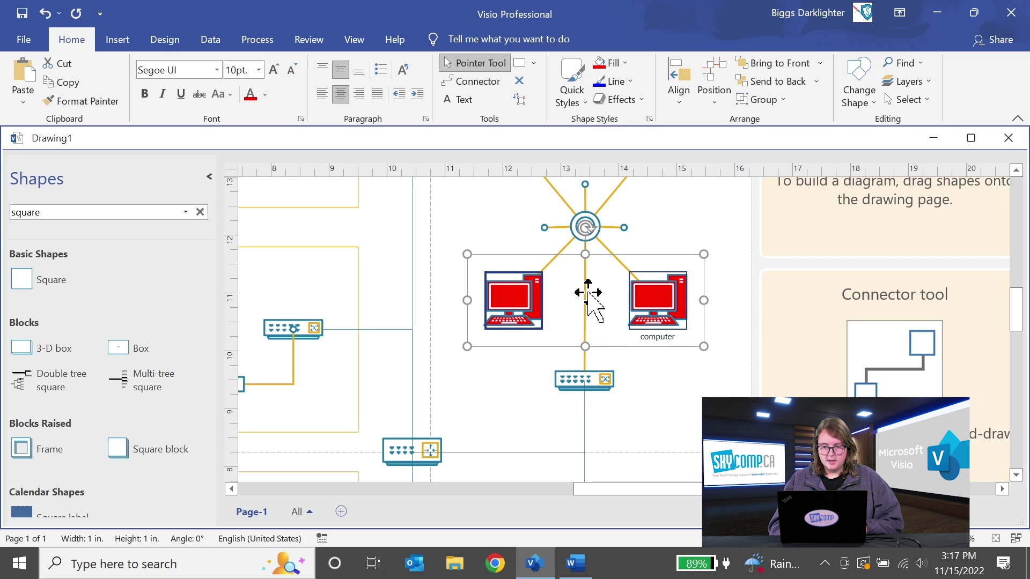
Step: Colour the lower connector between the firewall and the Containers tip panel standard red
scroll(653, 424, down, 8)
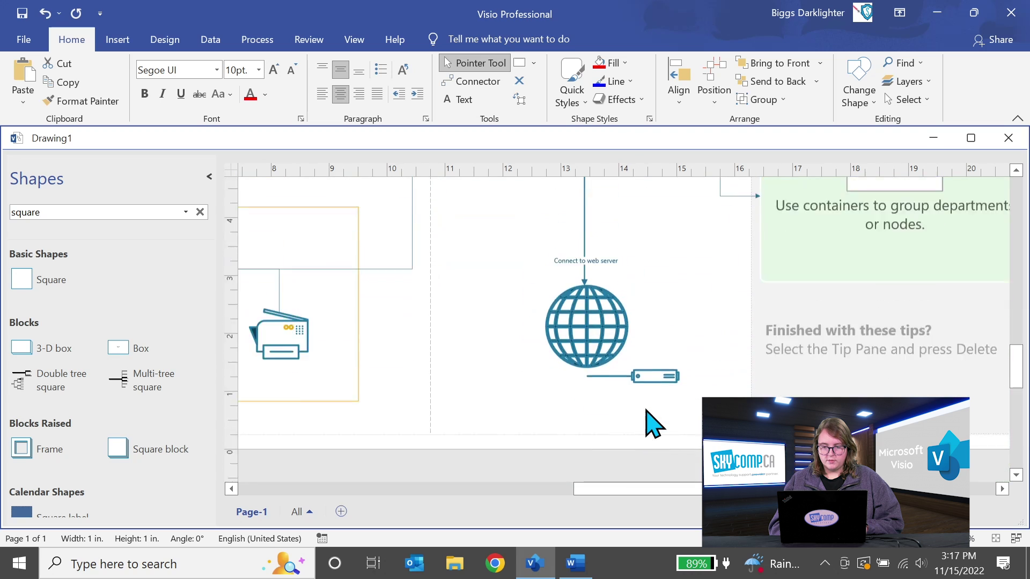
scroll(653, 423, up, 3)
click(661, 317)
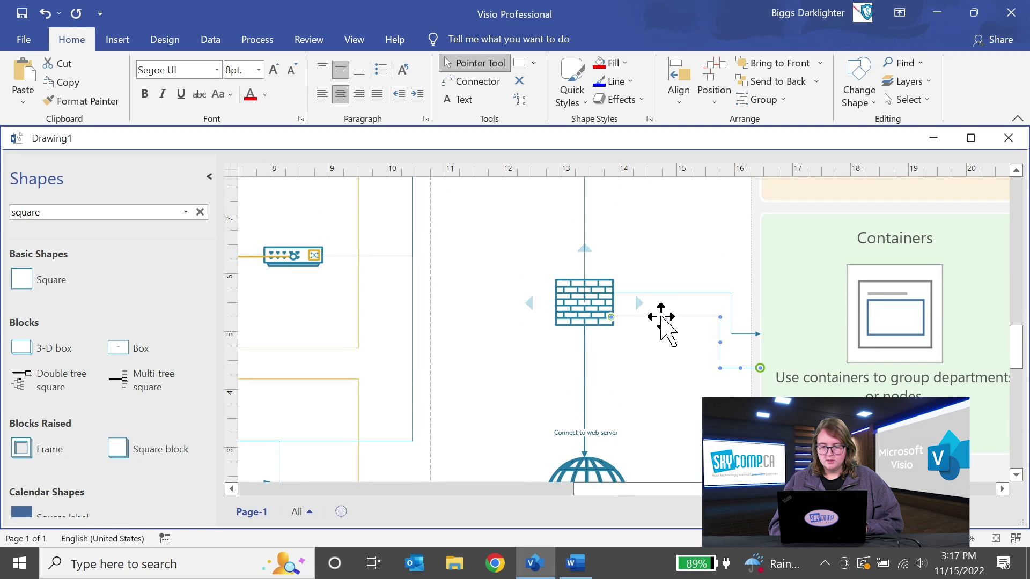
click(627, 81)
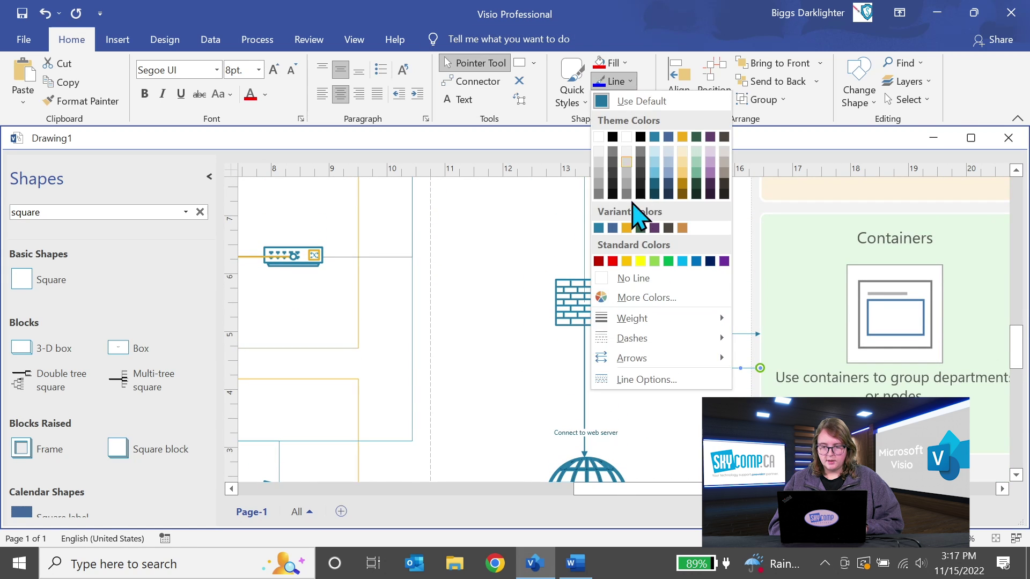
click(614, 261)
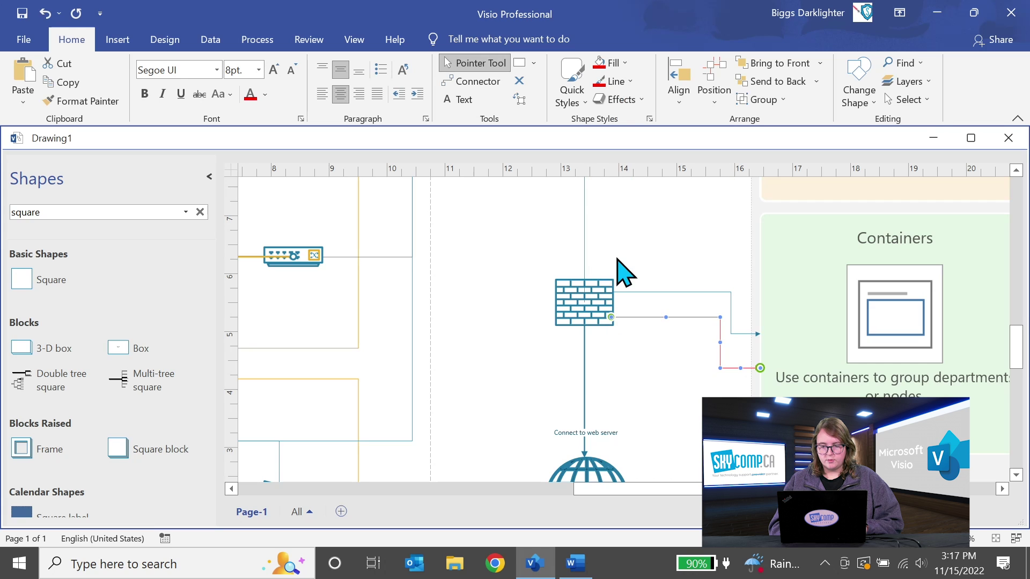
click(657, 359)
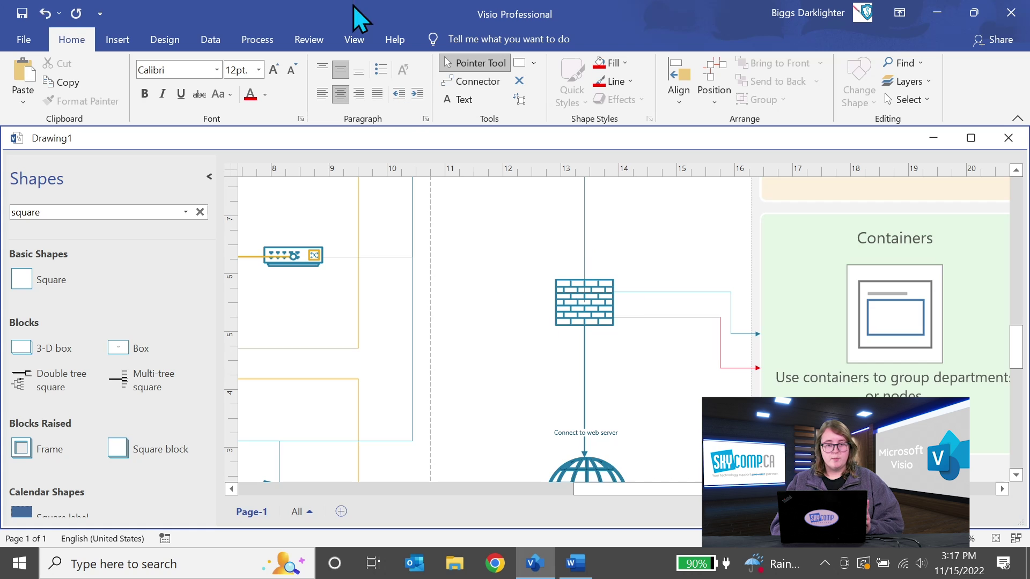
Step: Apply the Marker theme to the diagram
click(164, 42)
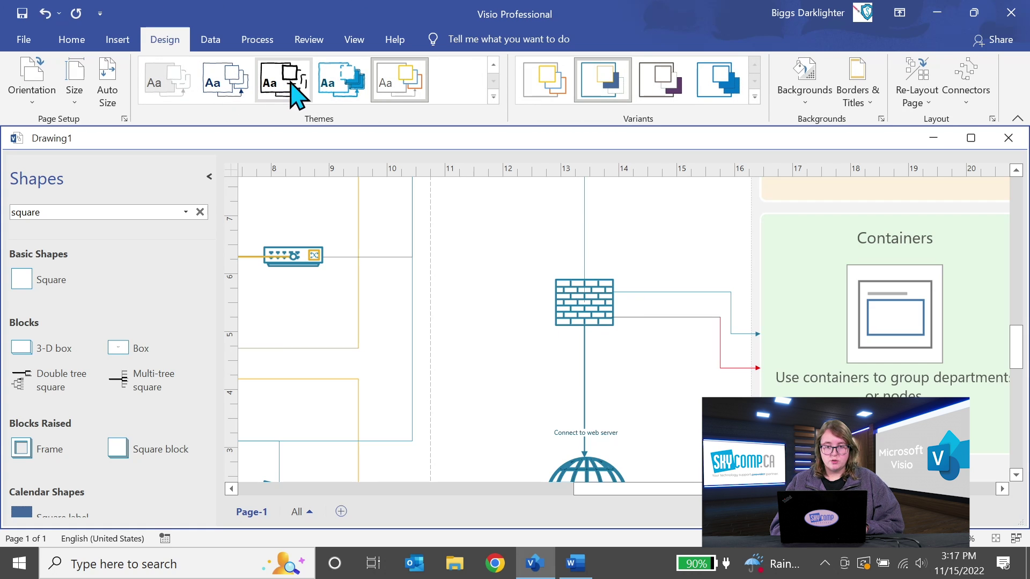
click(401, 83)
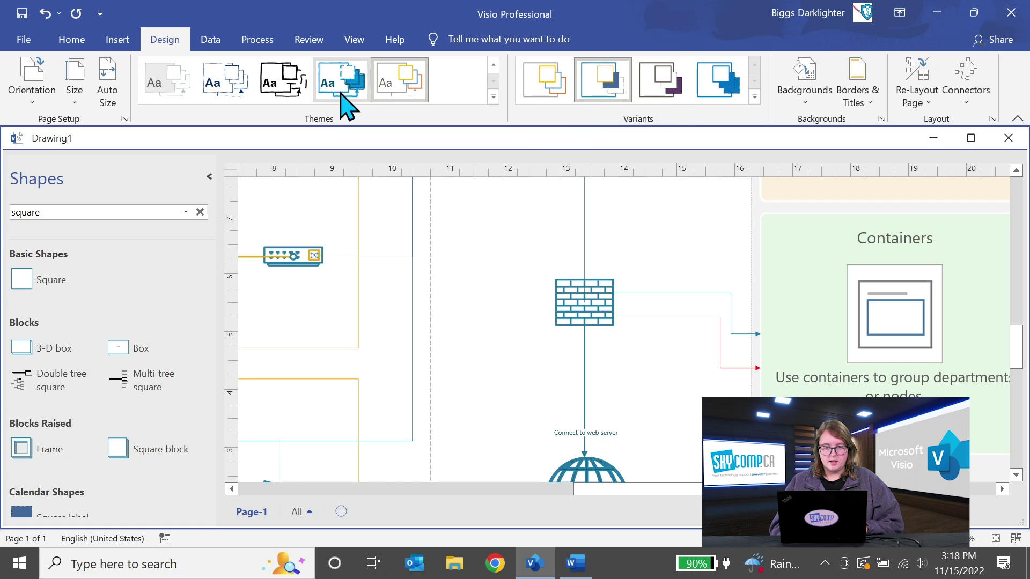
click(294, 88)
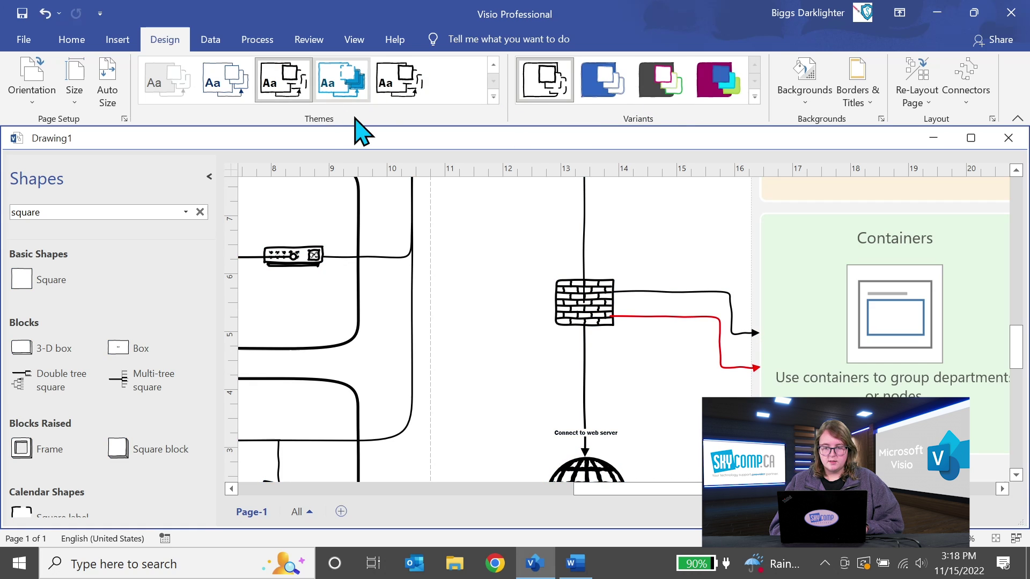
Step: Try the fourth, third and second variants of the Marker theme on the whole diagram
scroll(528, 231, down, 5)
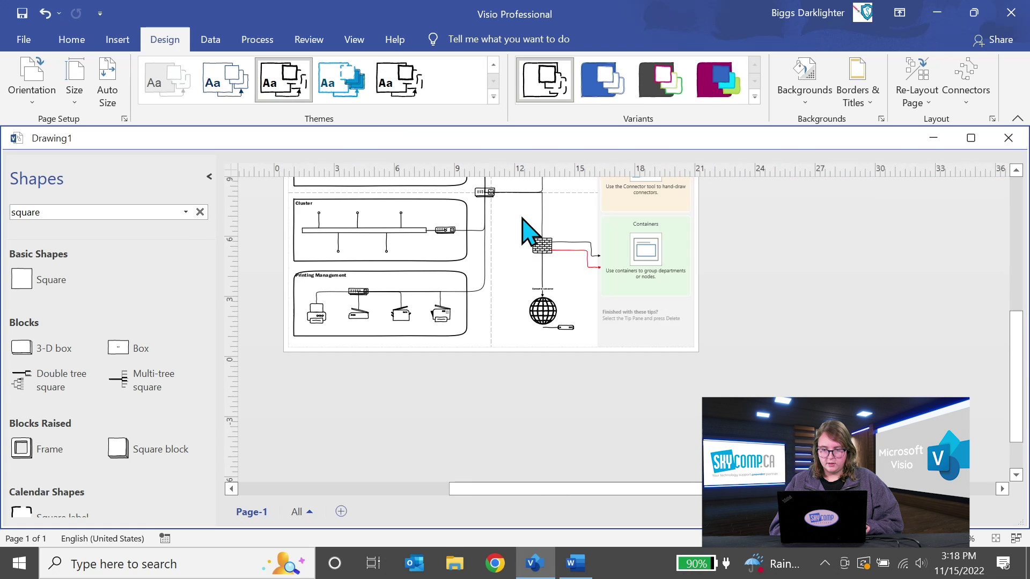
scroll(524, 289, up, 5)
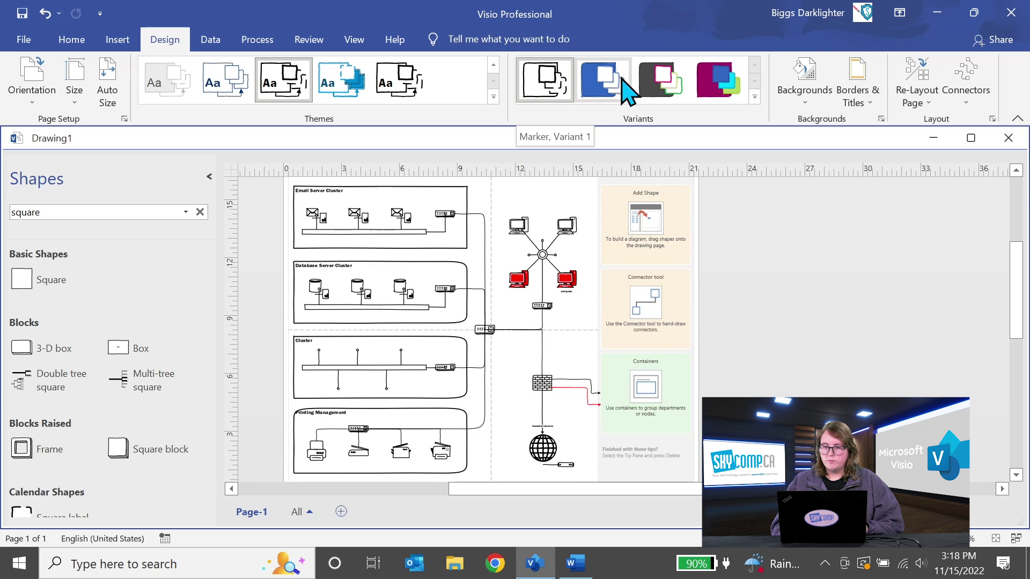
click(729, 96)
click(661, 86)
click(594, 86)
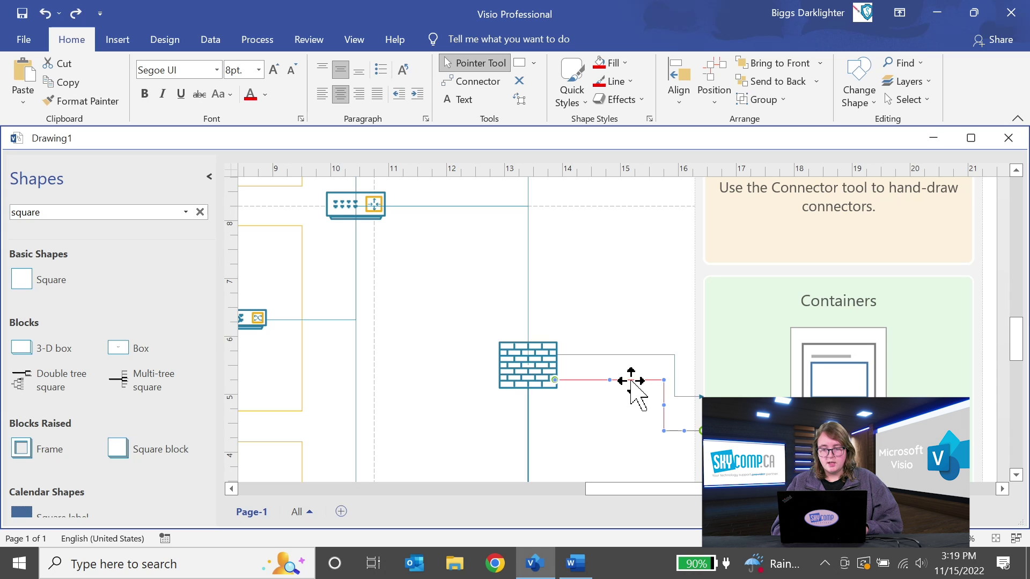
Step: Set the weight of the red connector between the firewall and the Containers tip panel to 6 pt
click(630, 87)
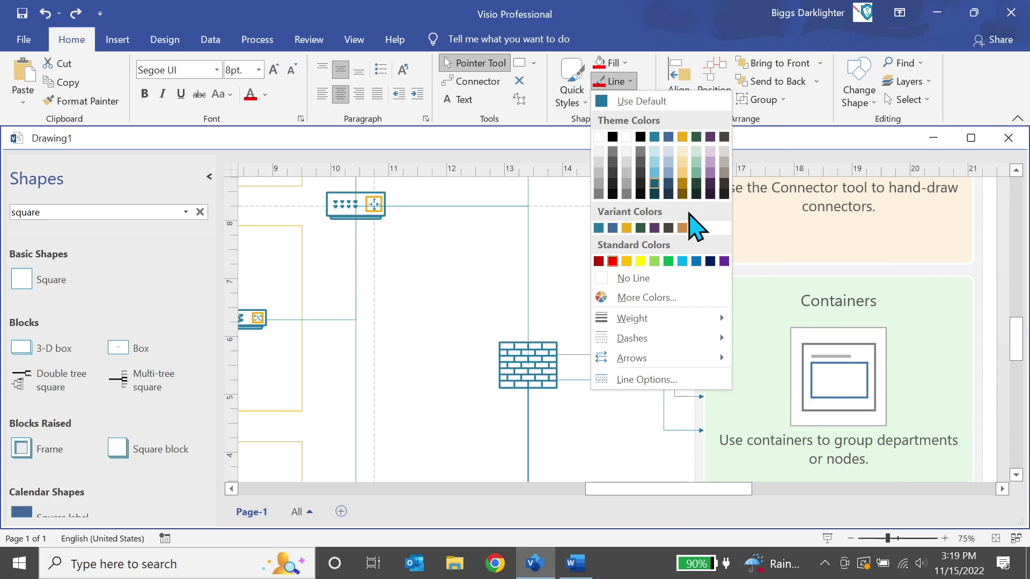
mouse_move(720, 317)
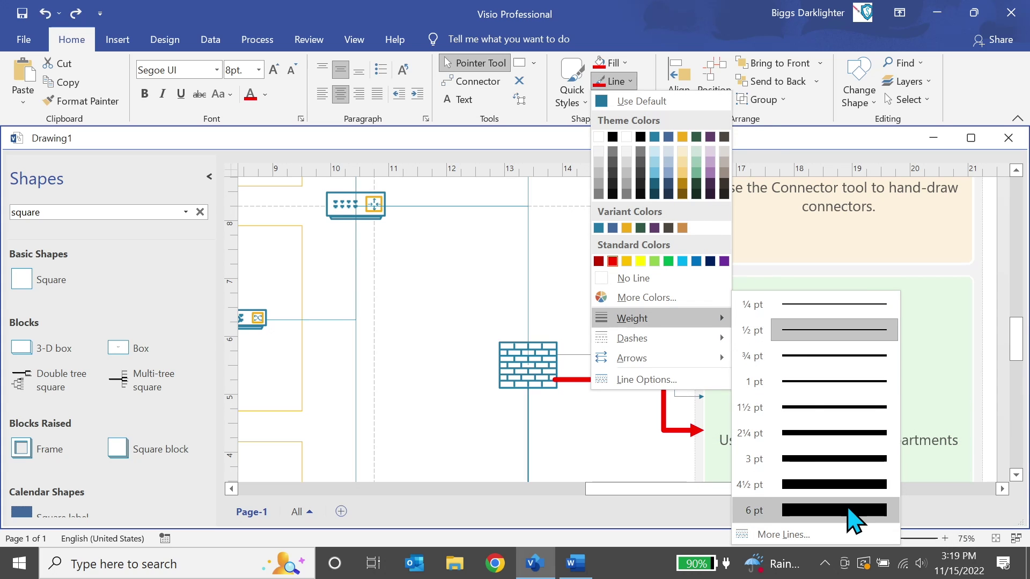
click(847, 510)
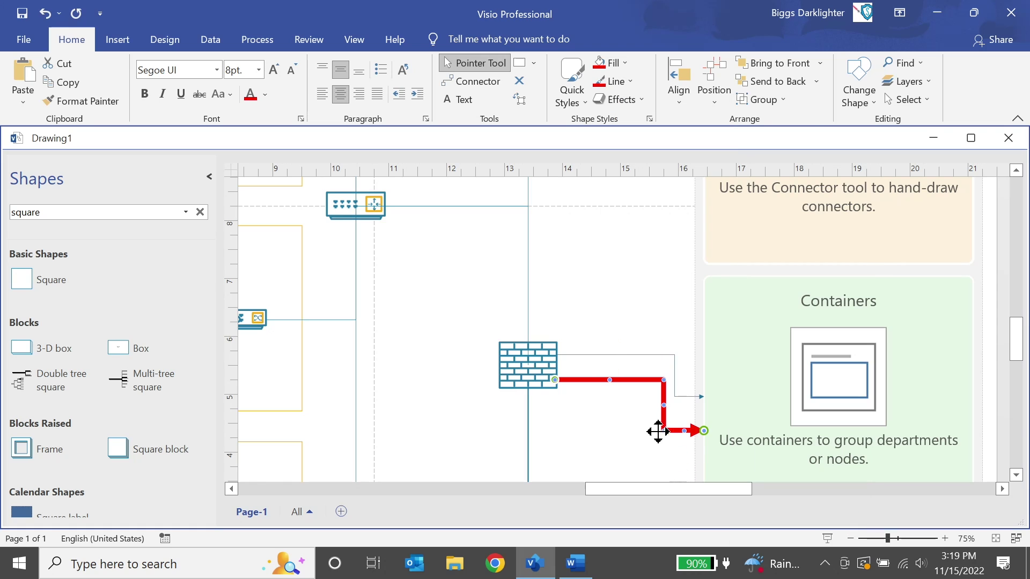
Step: Give the thick red connector beside the firewall the closely spaced short-dash pattern, the fourth dash style
click(629, 80)
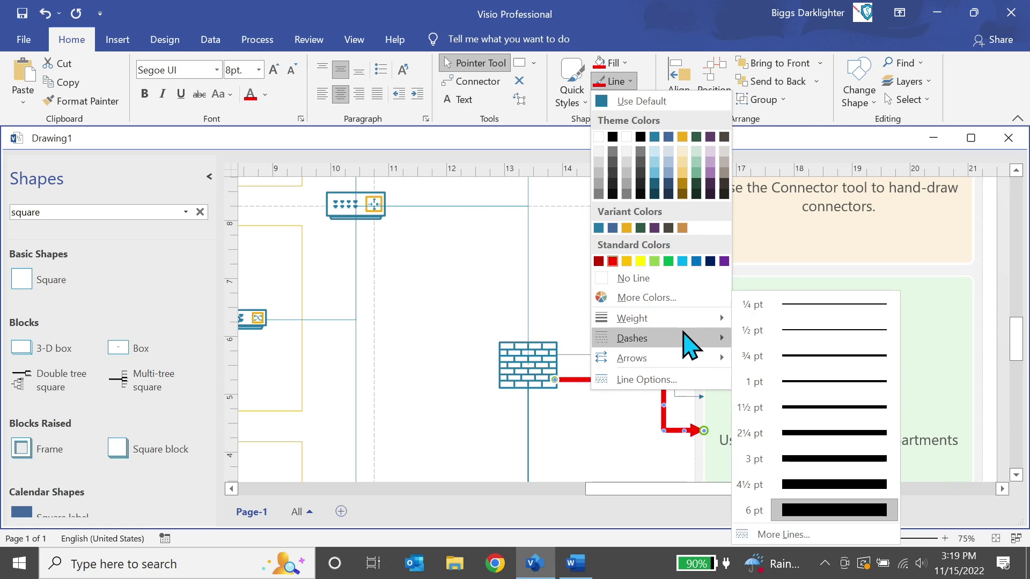
mouse_move(684, 338)
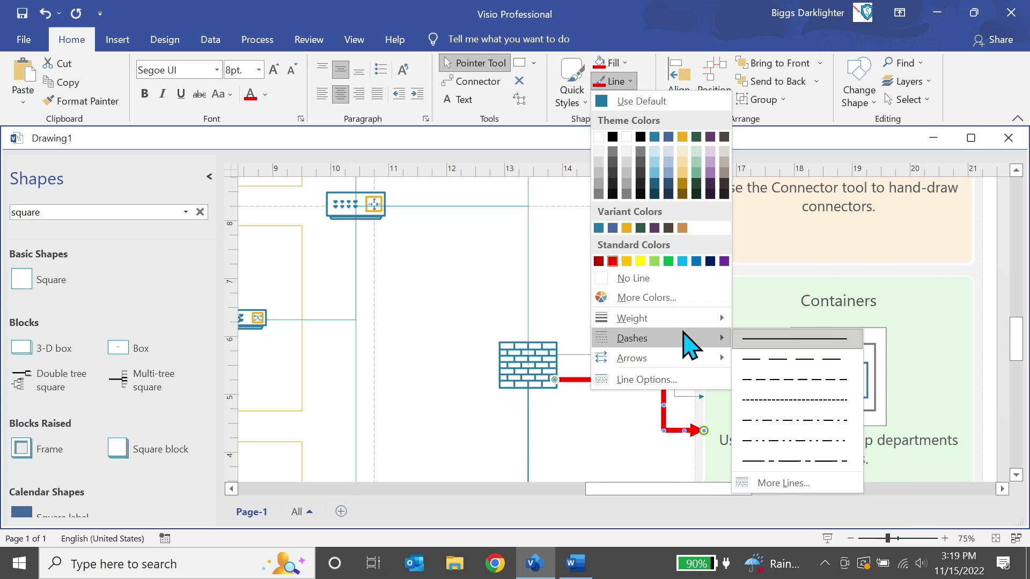
click(783, 400)
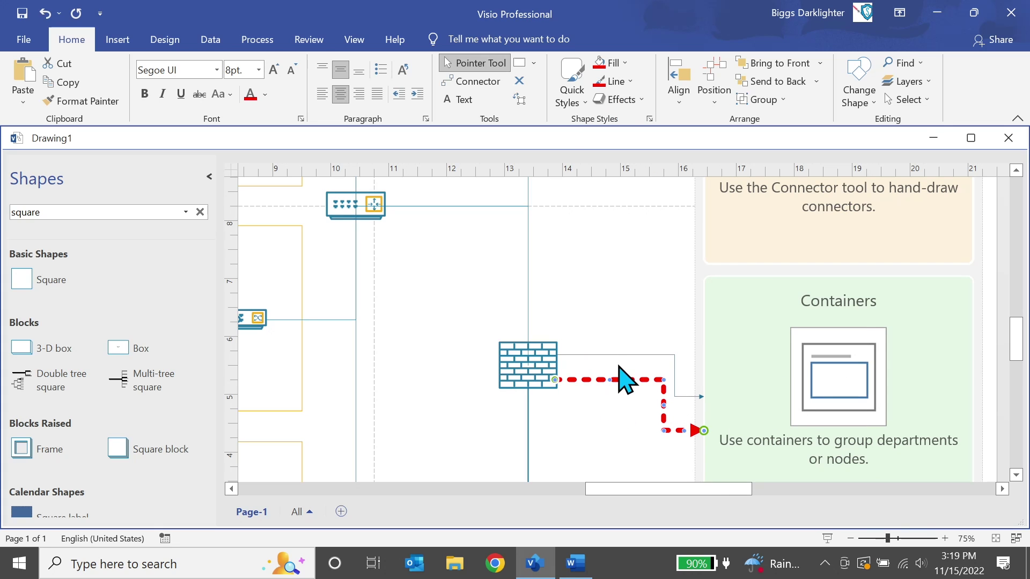
click(625, 82)
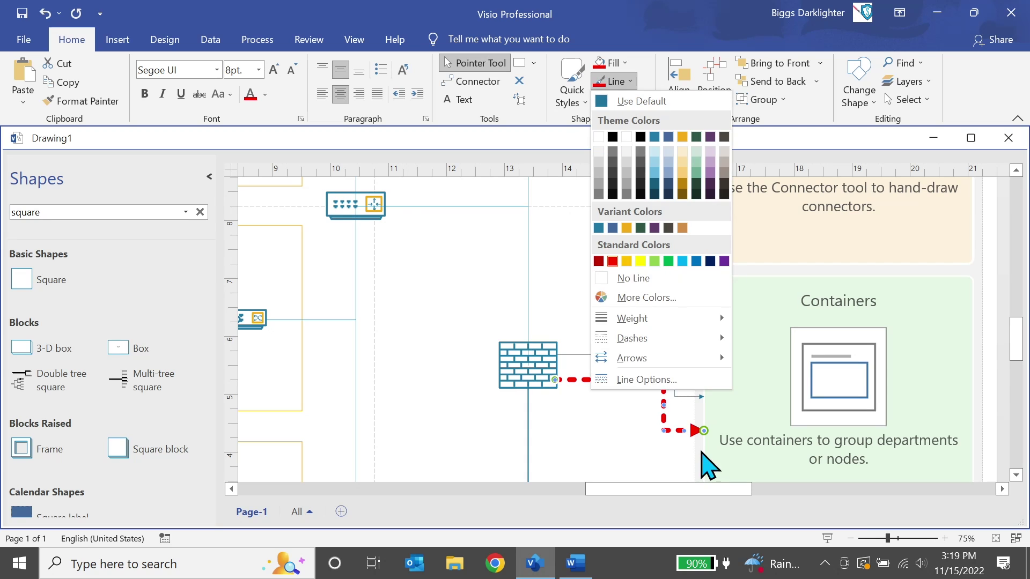
mouse_move(671, 363)
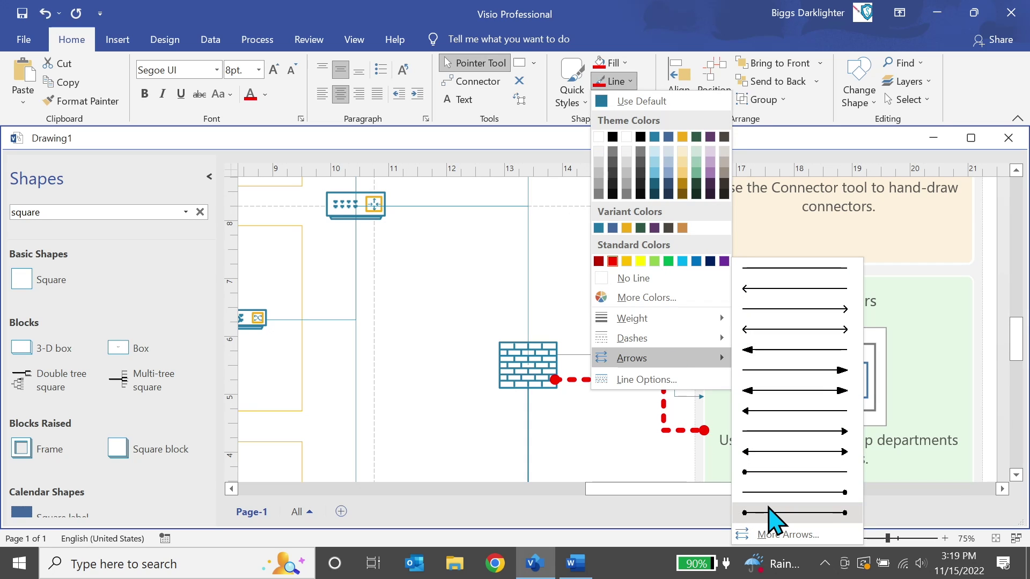
click(632, 21)
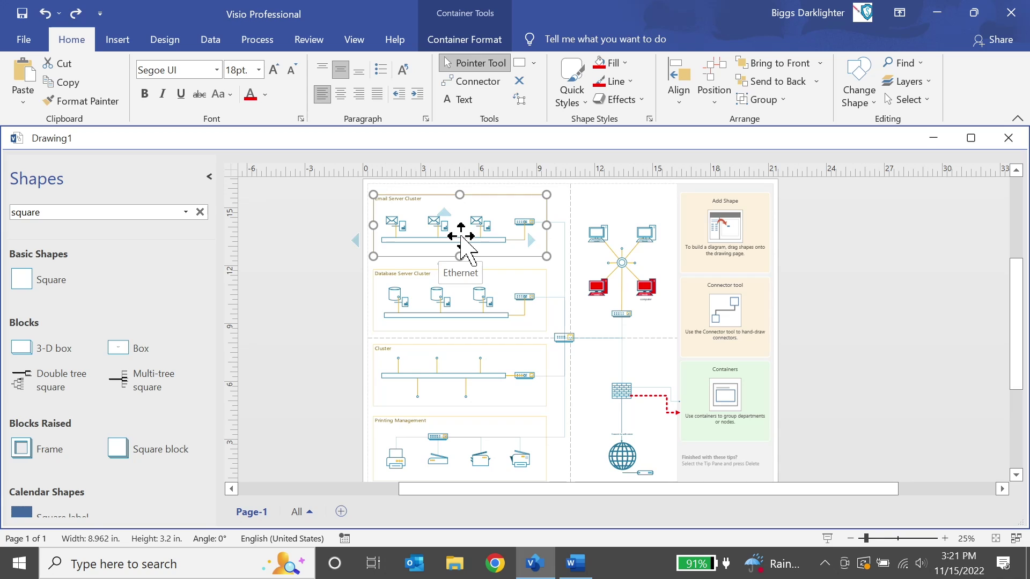
Step: Delete the Email Server Cluster container and draw a rectangle about 10.25 by 1.25 in across the top of the page
key(Delete)
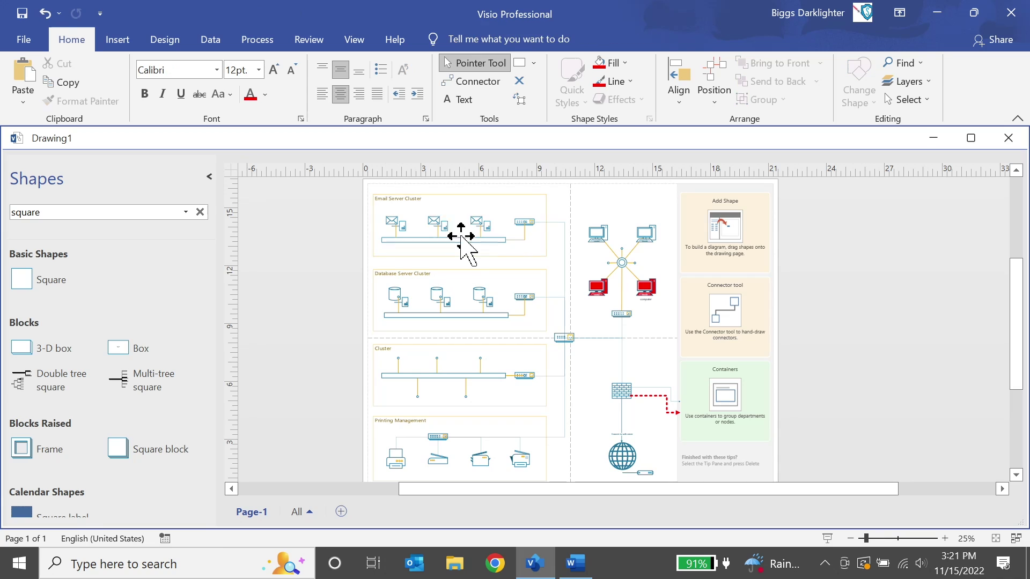
click(534, 63)
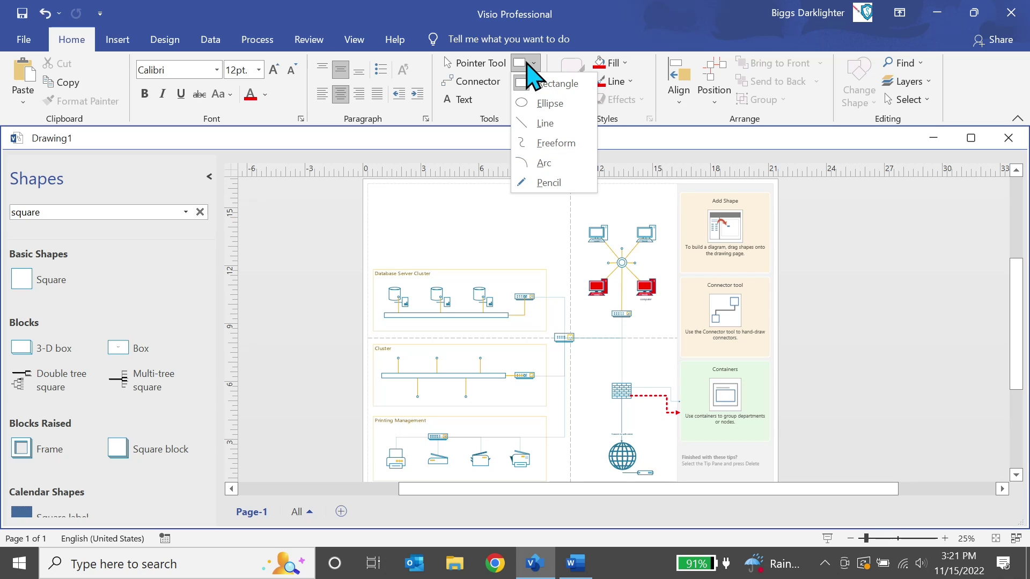
click(521, 62)
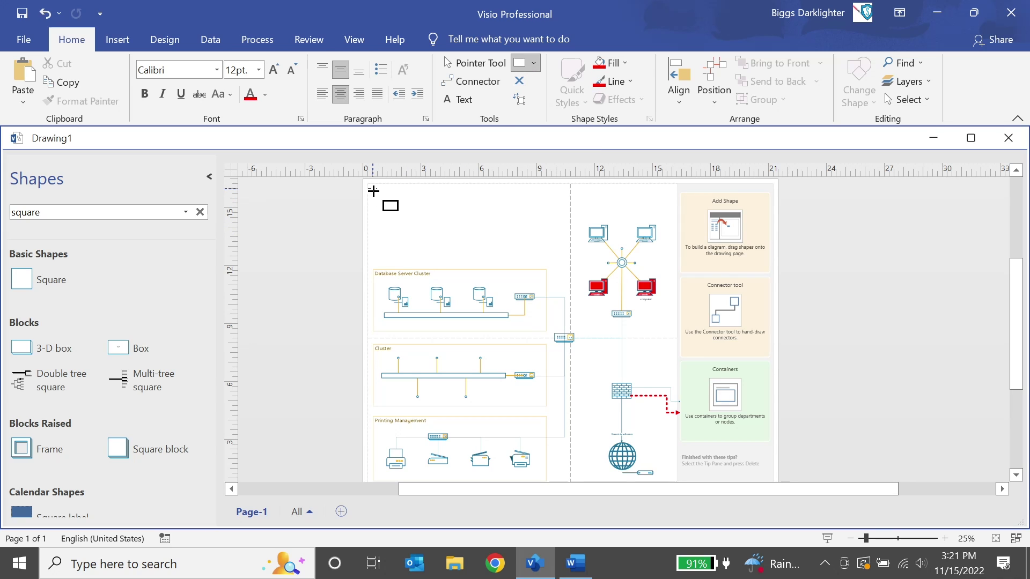
drag(371, 187, 415, 193)
drag(546, 204, 570, 212)
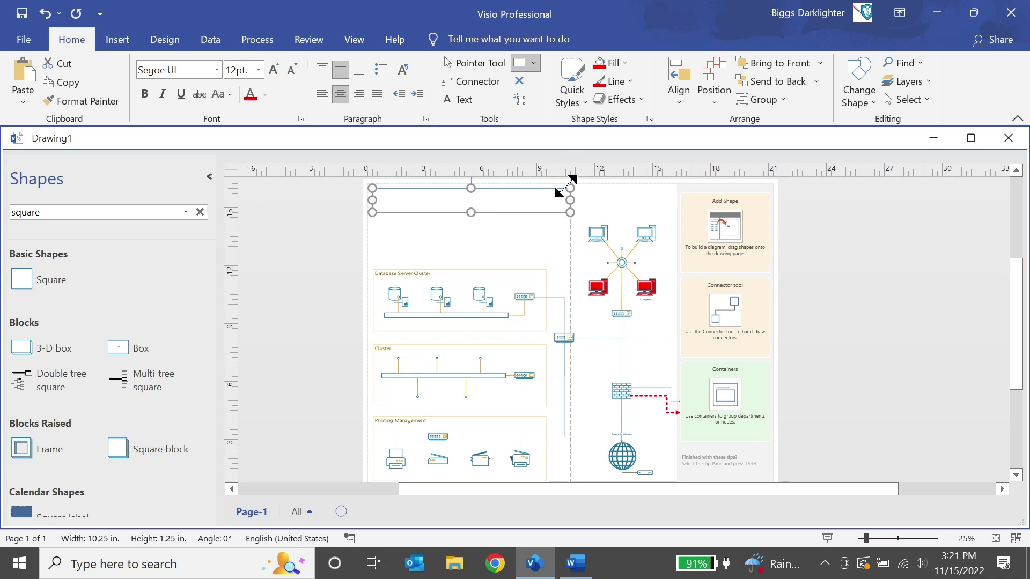
Step: Fill the new banner rectangle with a light blue theme colour and deselect it
click(626, 65)
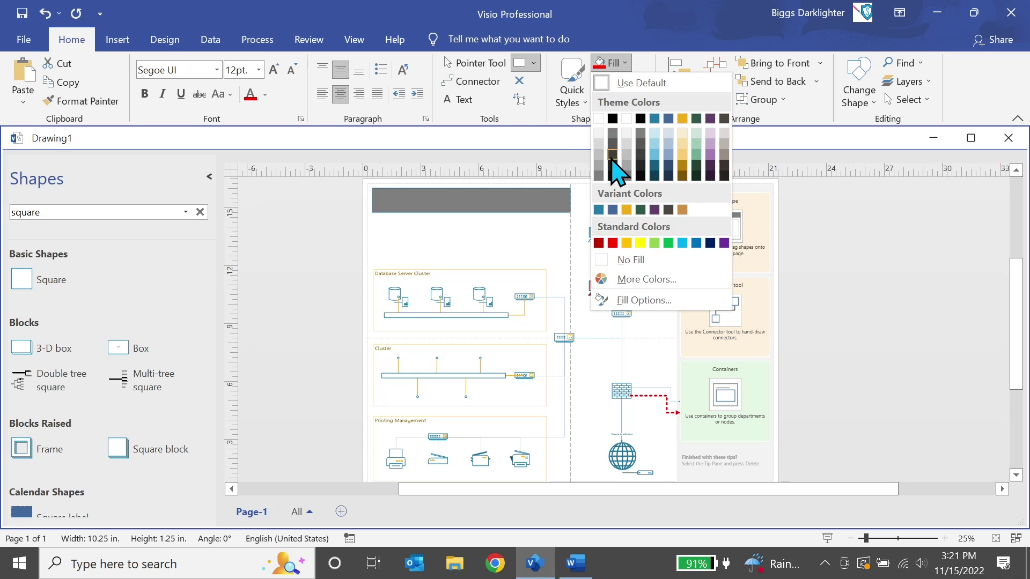
click(654, 144)
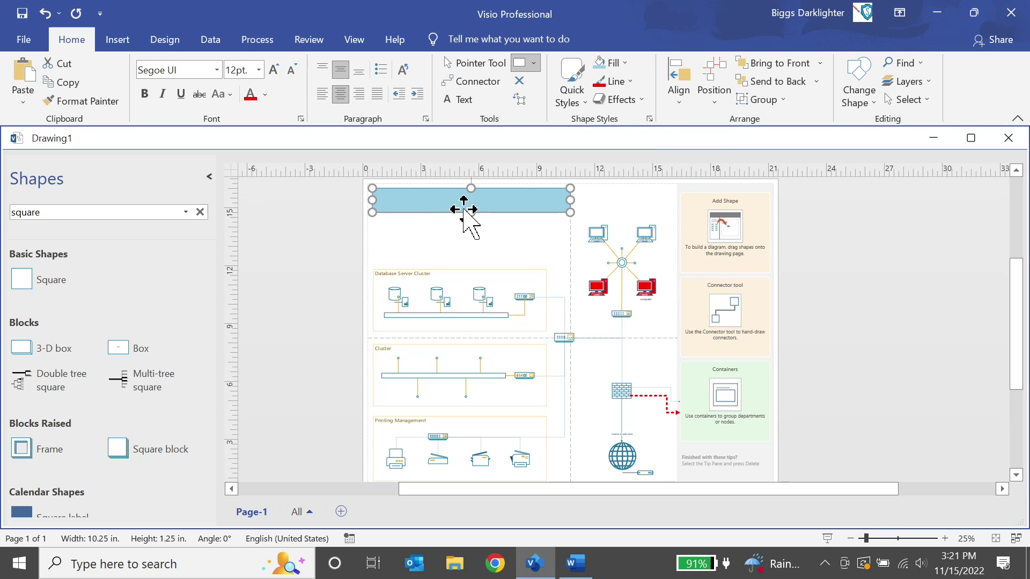
key(ctrl+8)
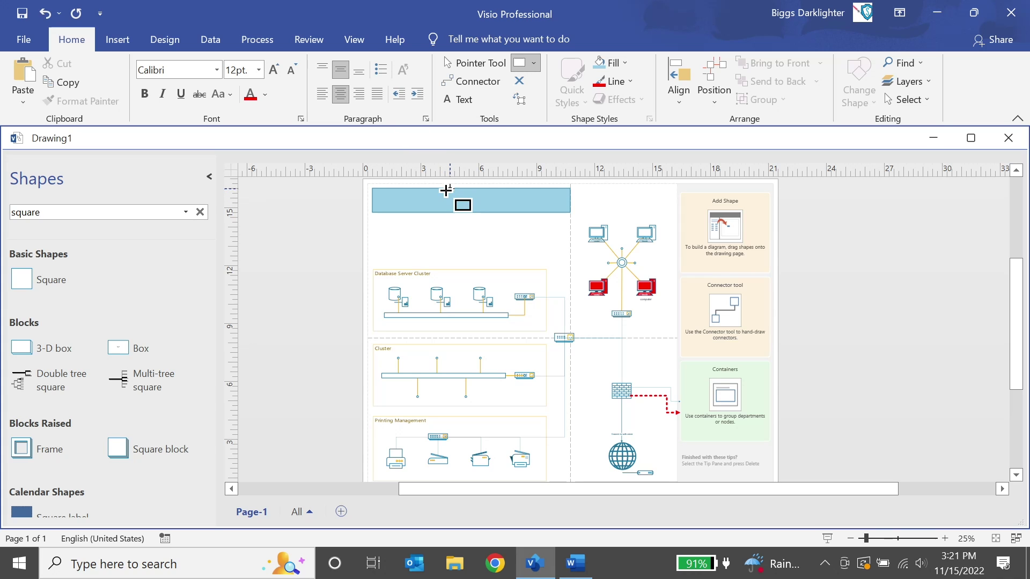
Step: Enter the title "Skycomp Network Discovery" in the blue banner rectangle
double_click(445, 196)
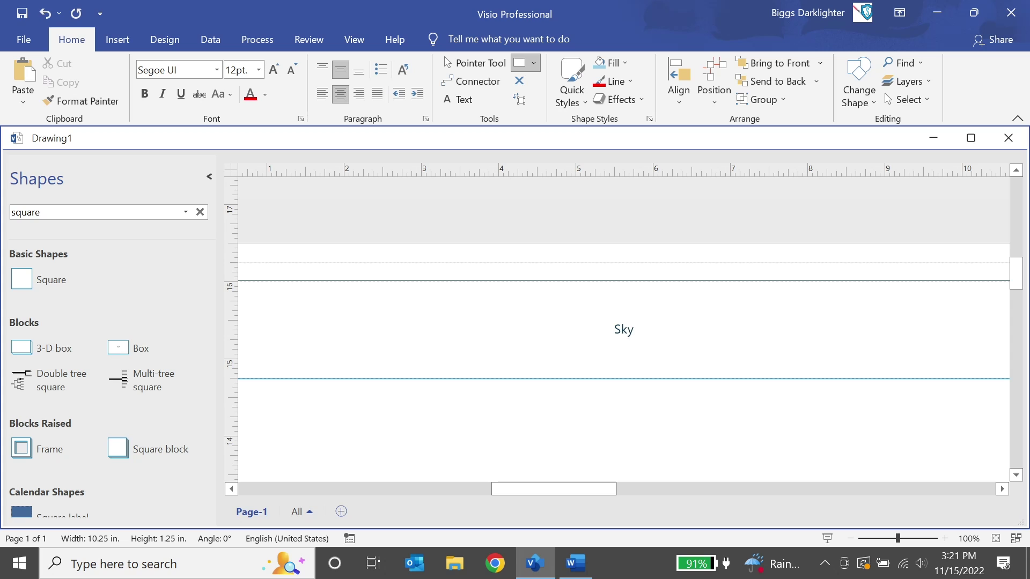
text(Skycomp Ne)
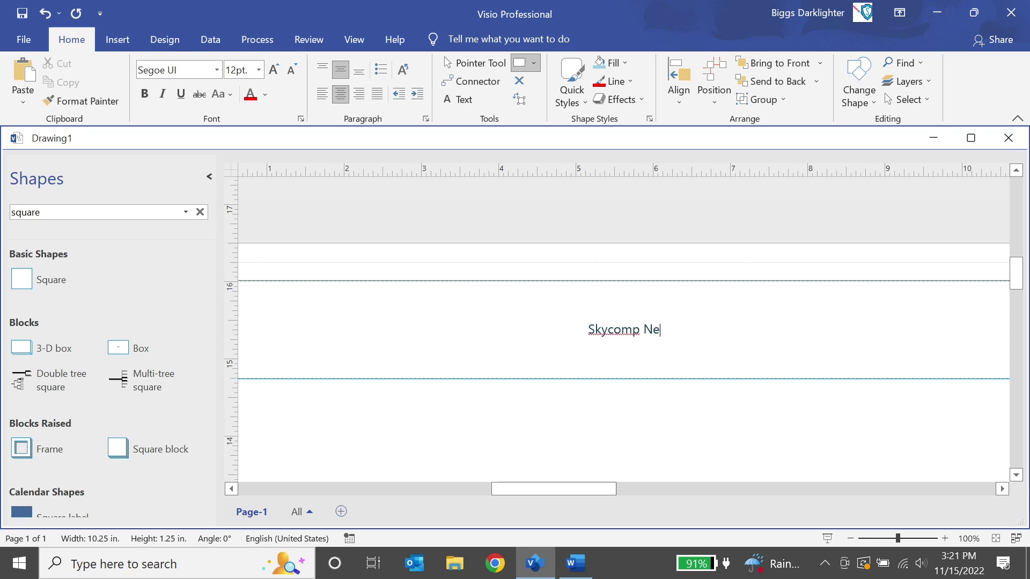
text(twork Discovery)
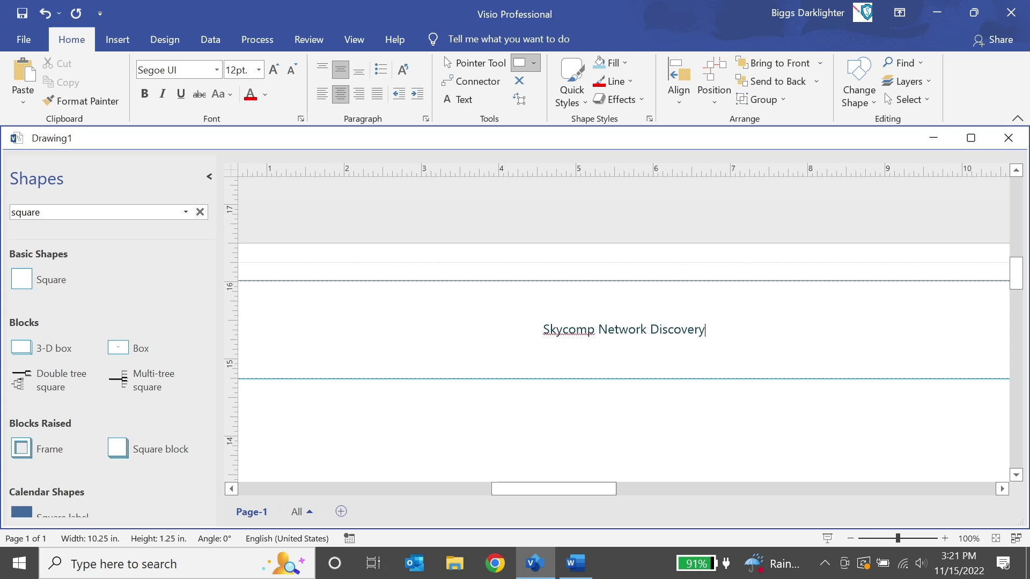
Step: Set the whole banner title to 48 pt and finish text editing with the Pointer Tool
double_click(668, 330)
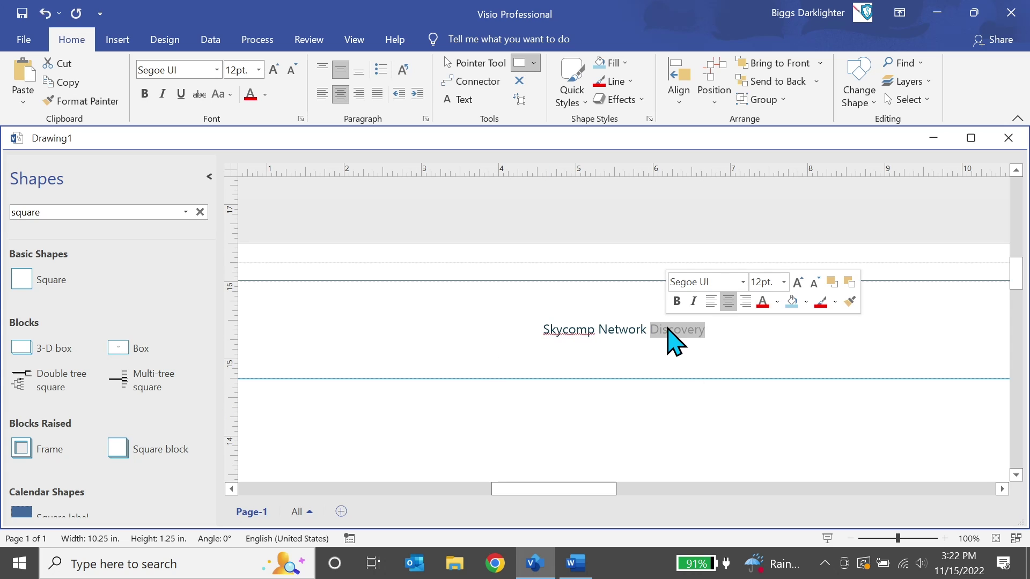
key(ctrl+a)
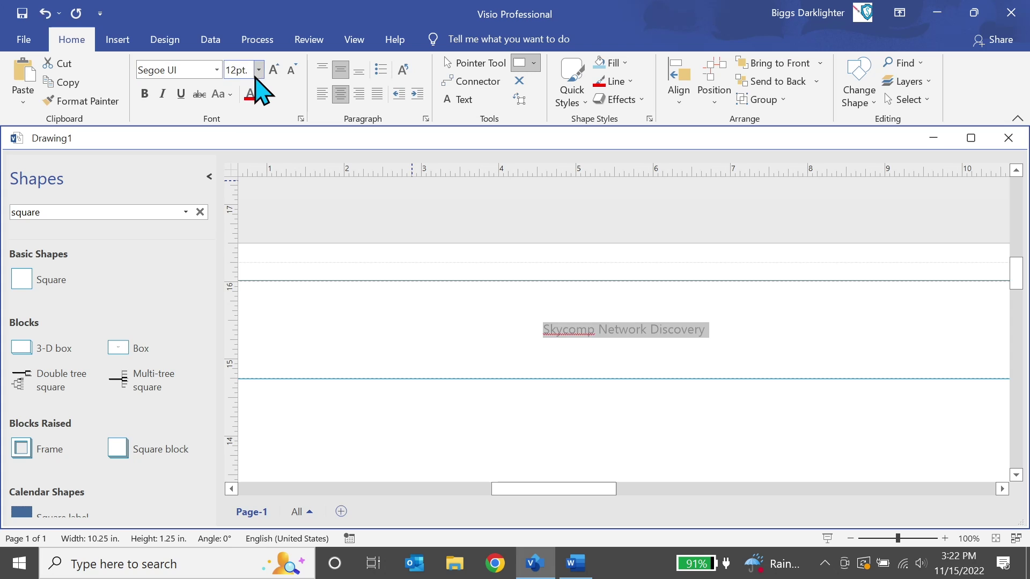
click(258, 70)
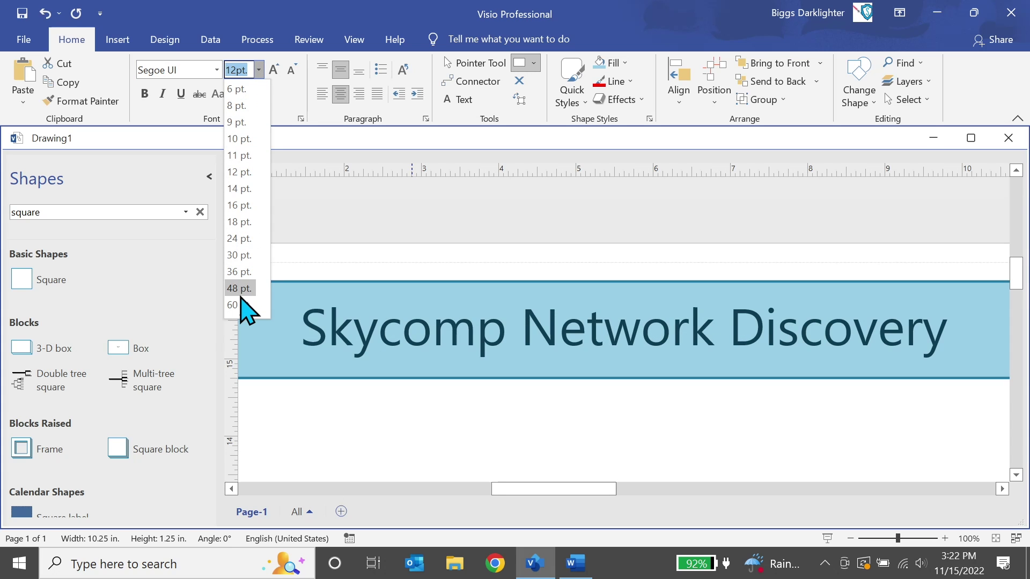
click(241, 291)
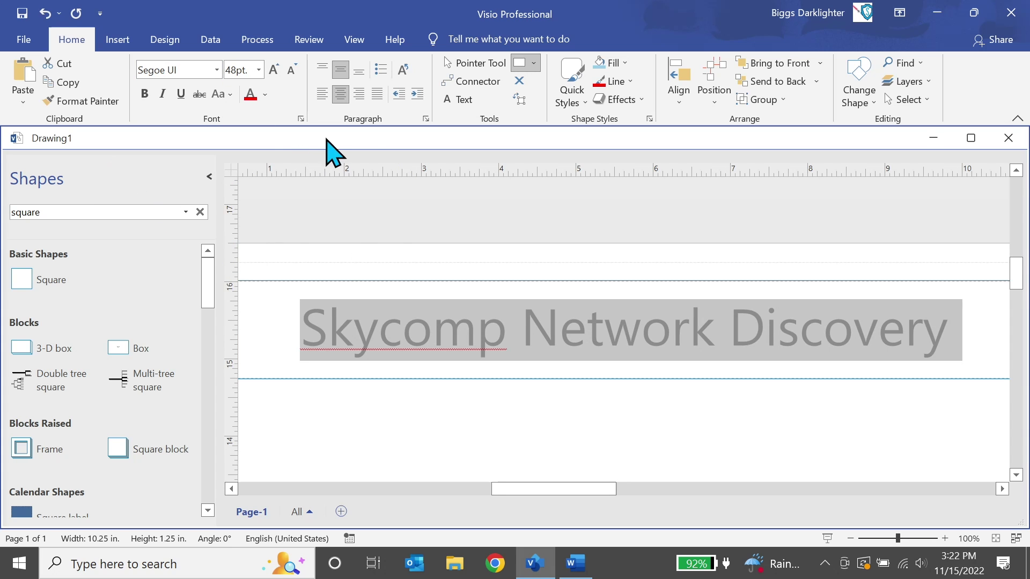
click(481, 63)
scroll(719, 172, down, 4)
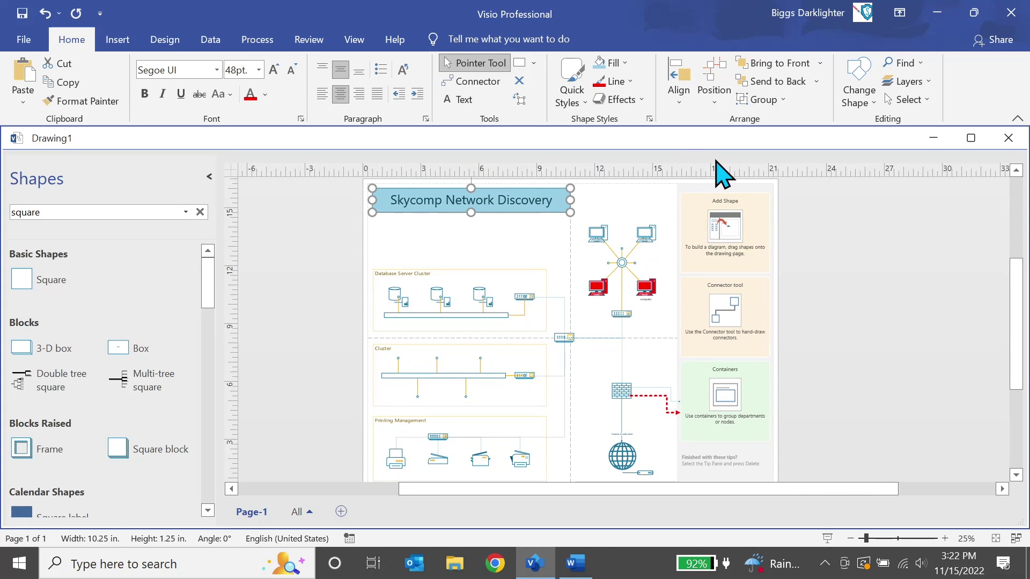
click(519, 260)
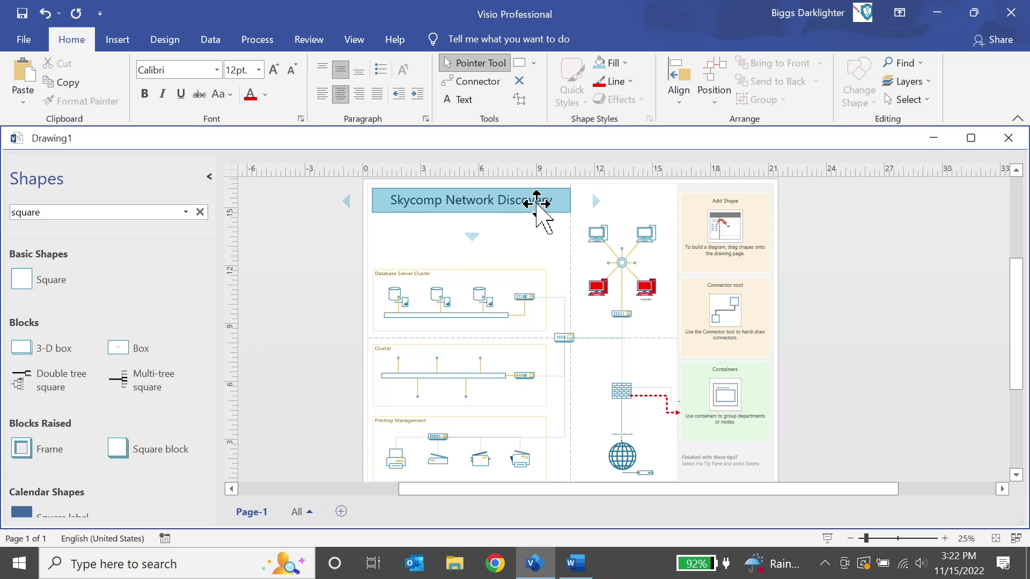
Step: Place the "Your Technology Support Partner" image from File Explorer's Pictures folder on the page and shrink it to 3 in wide above the ring network
click(454, 563)
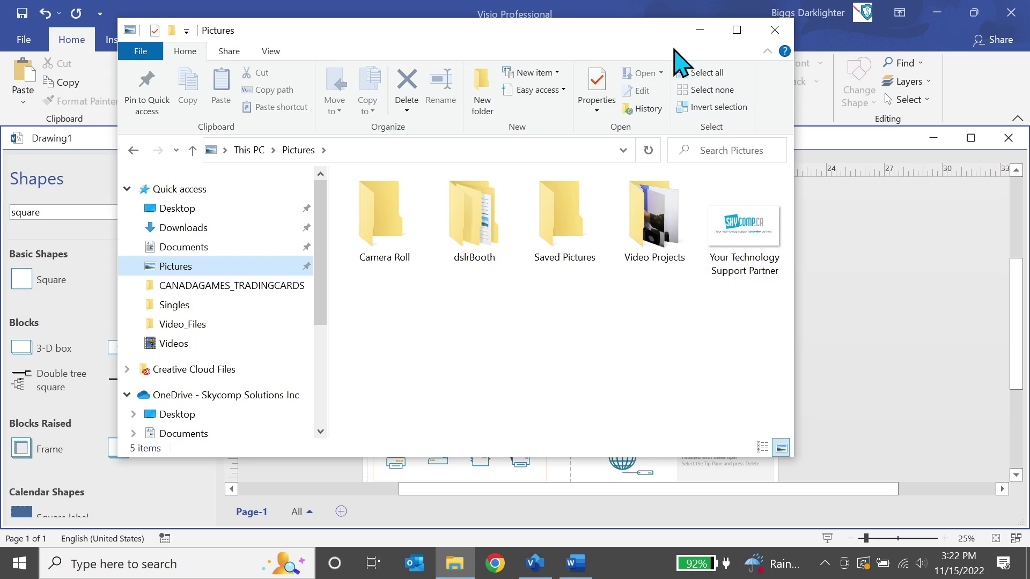
drag(659, 39, 344, 48)
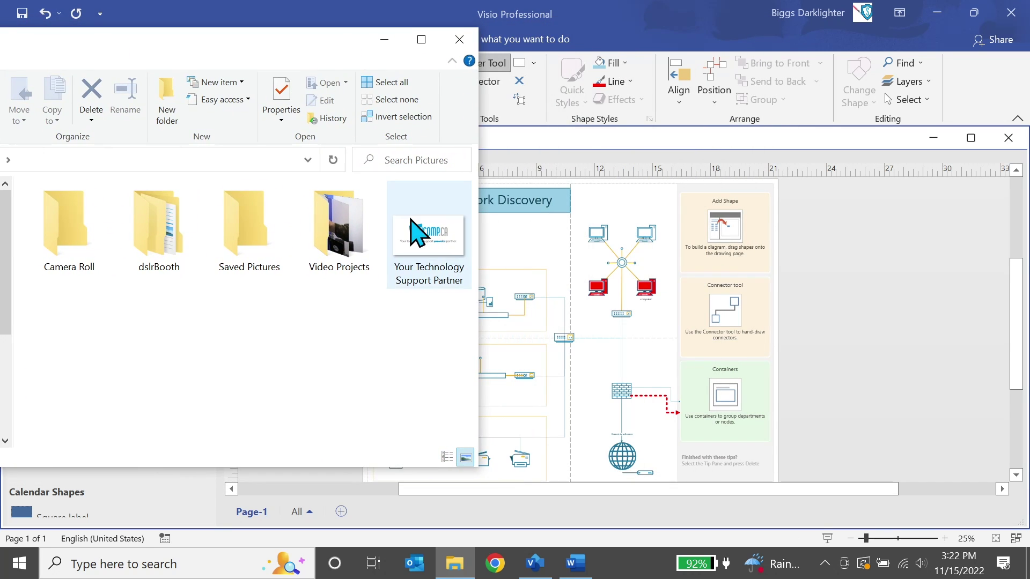
mouse_move(431, 249)
mouse_down()
mouse_move(420, 249)
mouse_move(611, 203)
mouse_up()
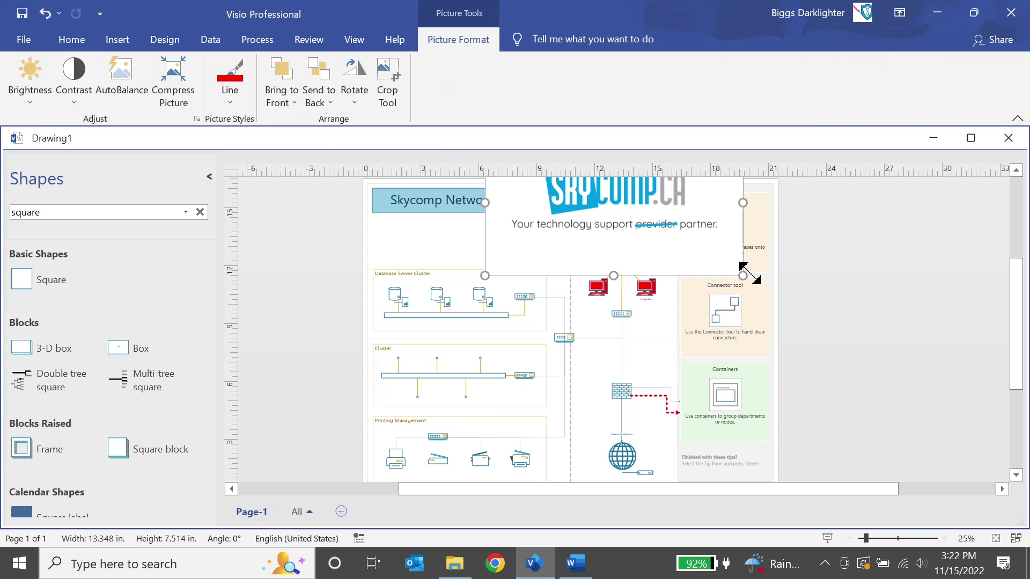
drag(742, 276, 617, 199)
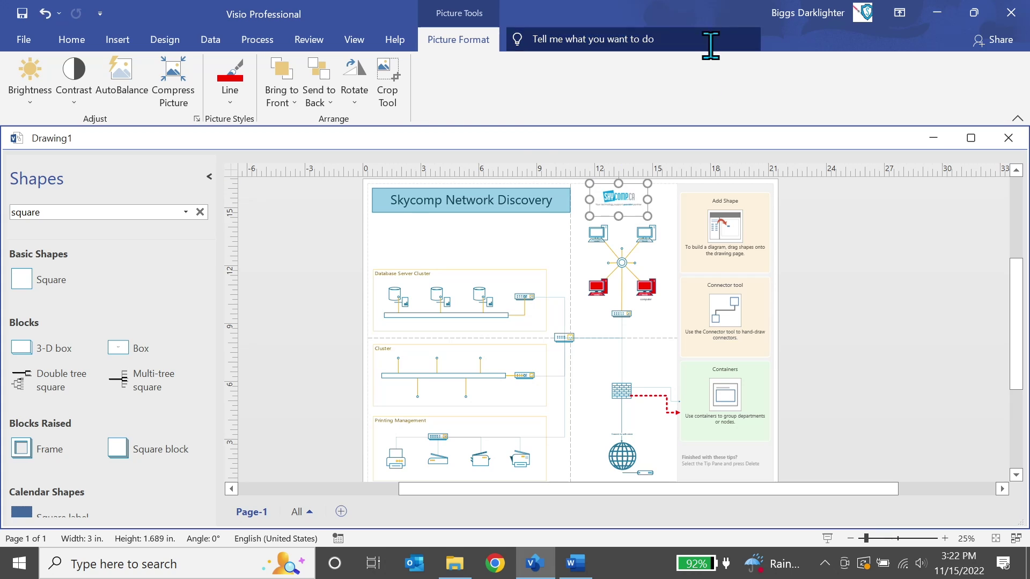
click(539, 252)
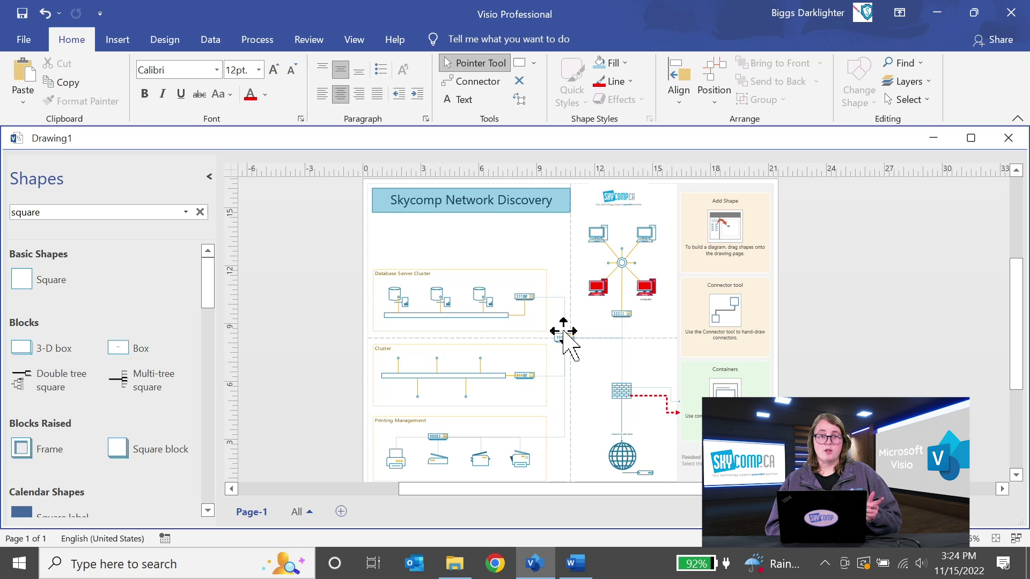
Step: View the finished diagram full screen in Presentation Mode and return to editing
click(214, 42)
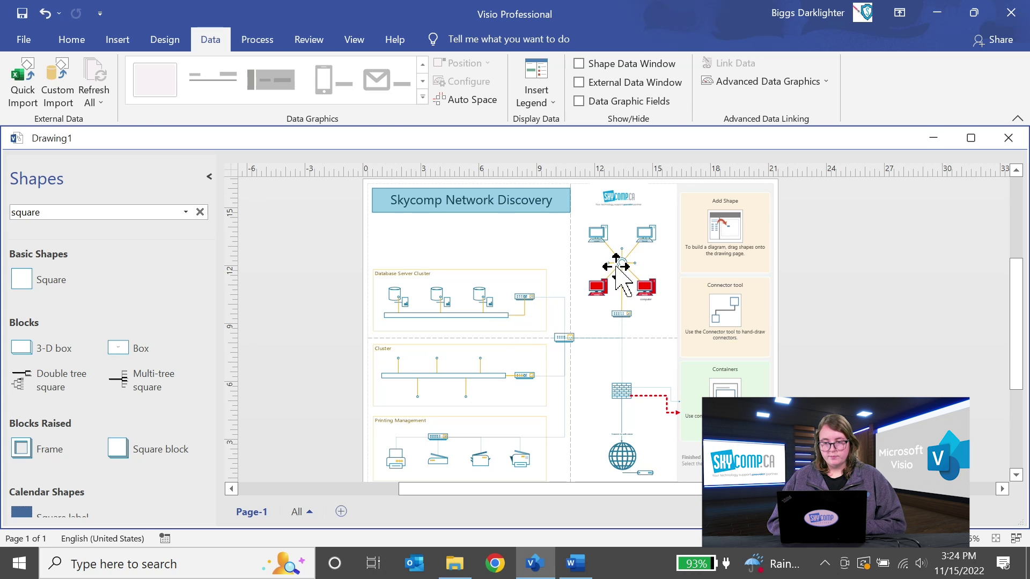
key(alt+w)
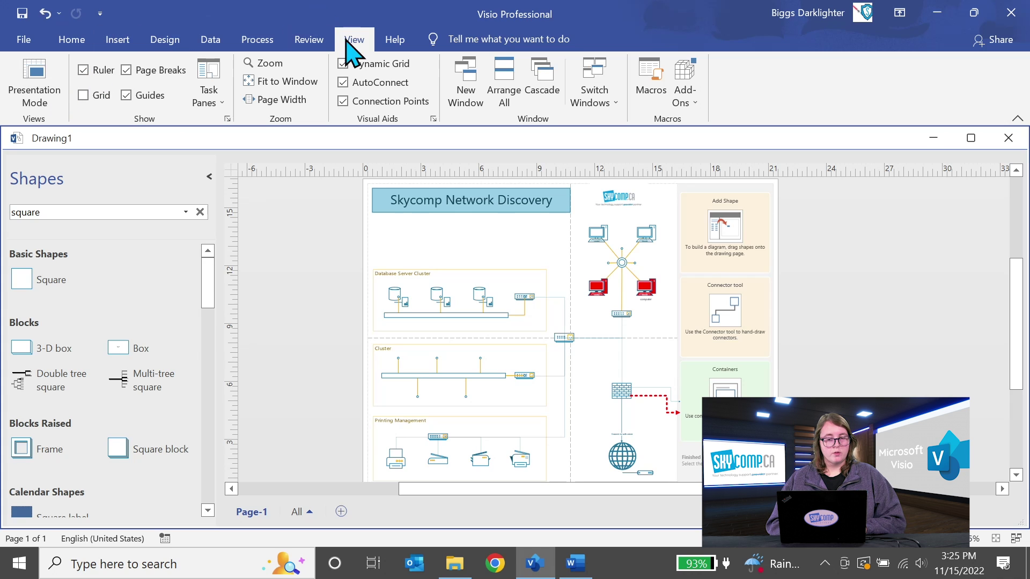
click(37, 95)
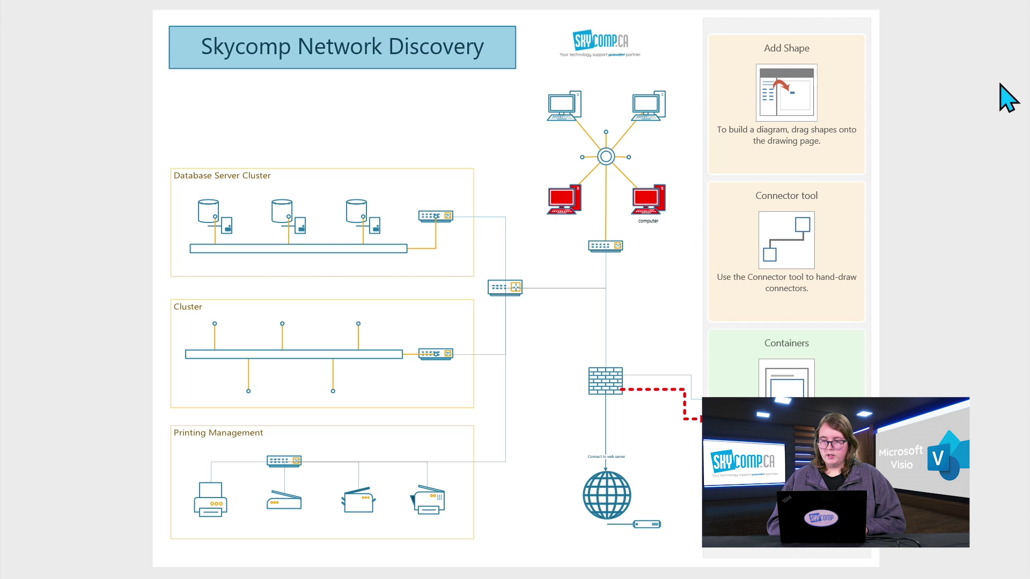
key(Escape)
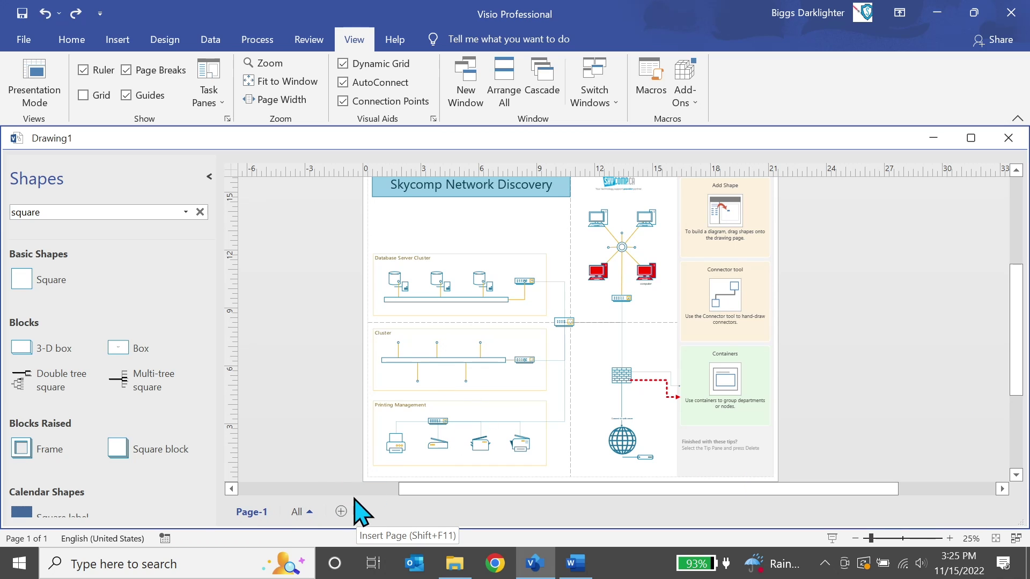
Step: Add a blank second page to the drawing
click(341, 511)
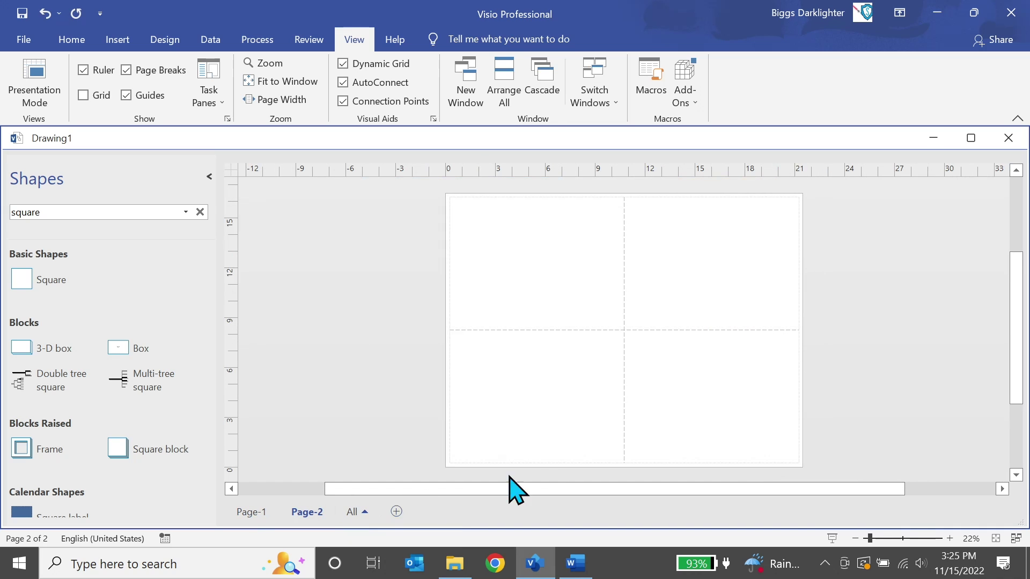